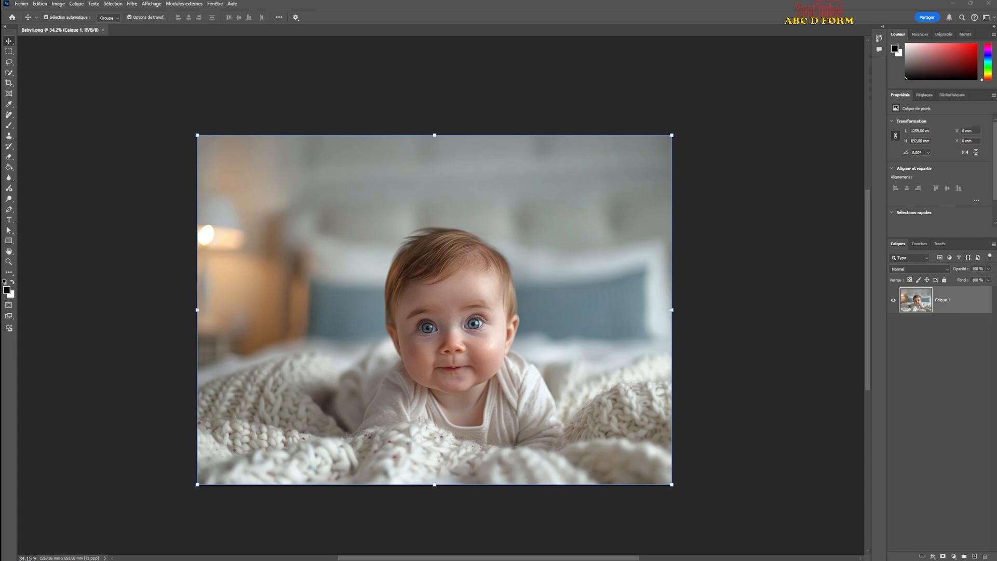
Place the red heart image rb_1796 over the baby photo and lower its opacity to about 38%
{"action": "left_click_drag", "start_coordinate": [0, 286], "coordinate": [424, 280]}
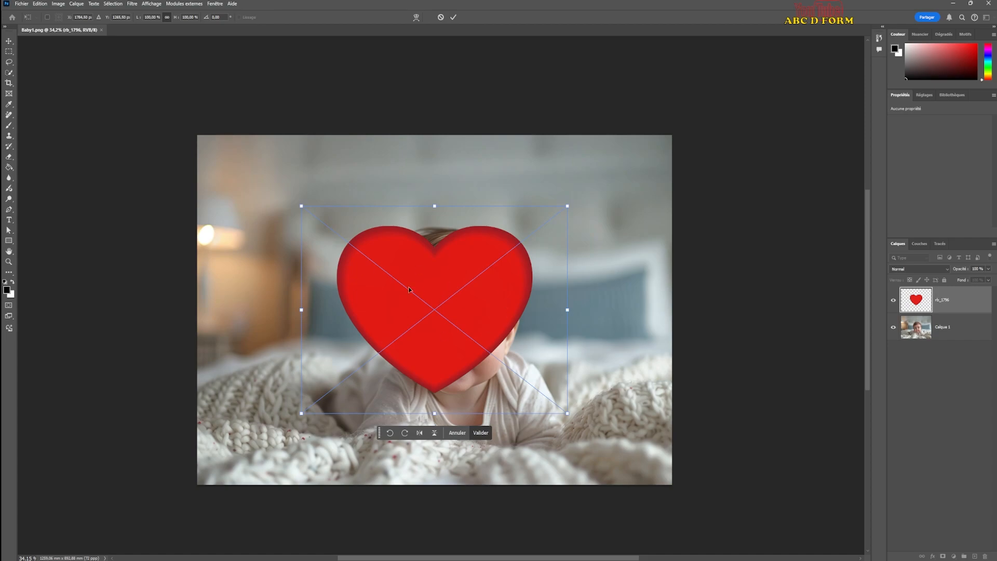
{"action": "left_click_drag", "start_coordinate": [444, 268], "coordinate": [463, 271]}
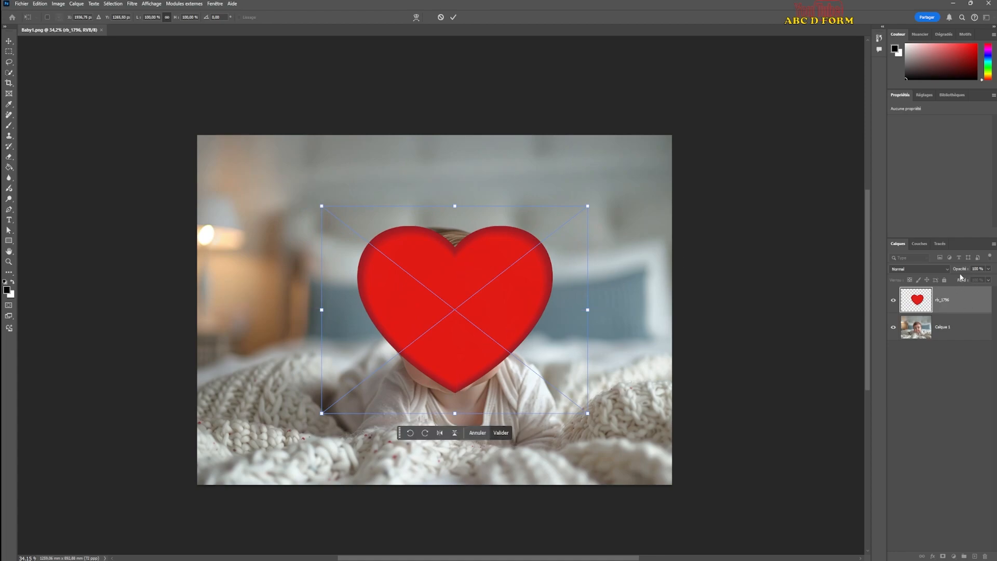
{"action": "left_click_drag", "start_coordinate": [960, 269], "coordinate": [938, 272]}
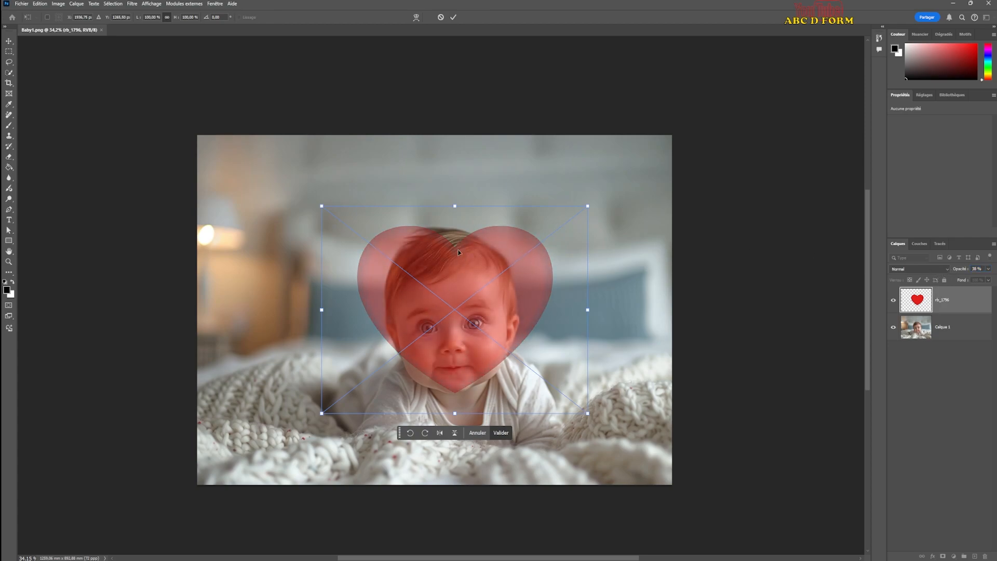
Enlarge the heart to about 124.55% and position it around the baby's head
{"action": "left_click_drag", "start_coordinate": [464, 261], "coordinate": [210, 271]}
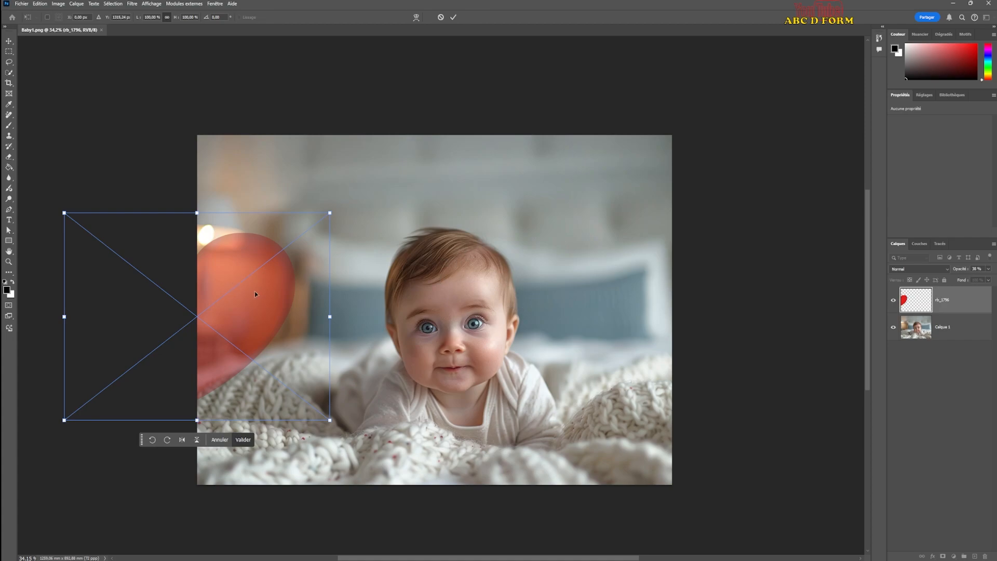
{"action": "left_click_drag", "start_coordinate": [230, 273], "coordinate": [484, 282]}
{"action": "left_click_drag", "start_coordinate": [452, 223], "coordinate": [457, 174]}
{"action": "left_click_drag", "start_coordinate": [452, 244], "coordinate": [452, 250]}
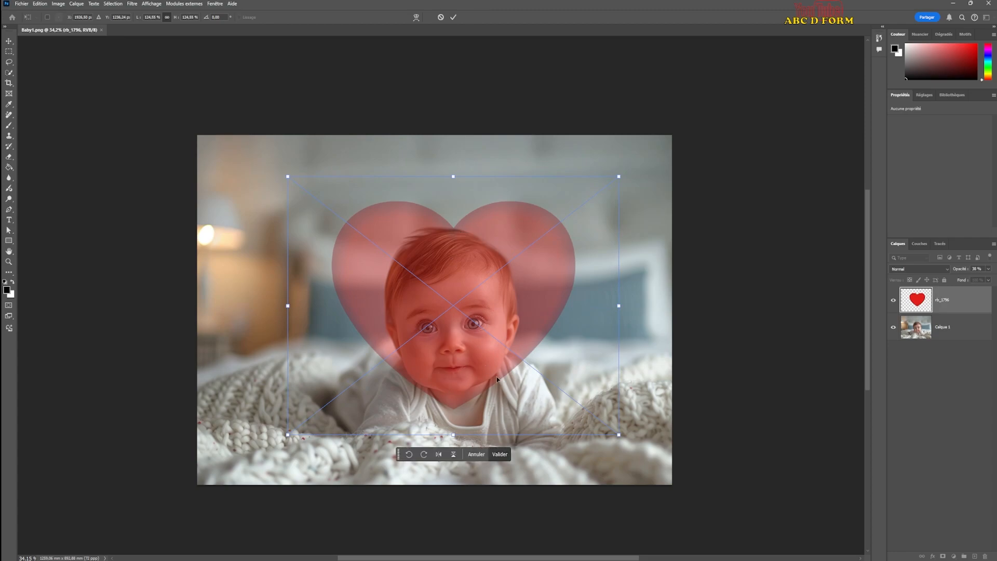
{"action": "left_click_drag", "start_coordinate": [434, 367], "coordinate": [431, 367]}
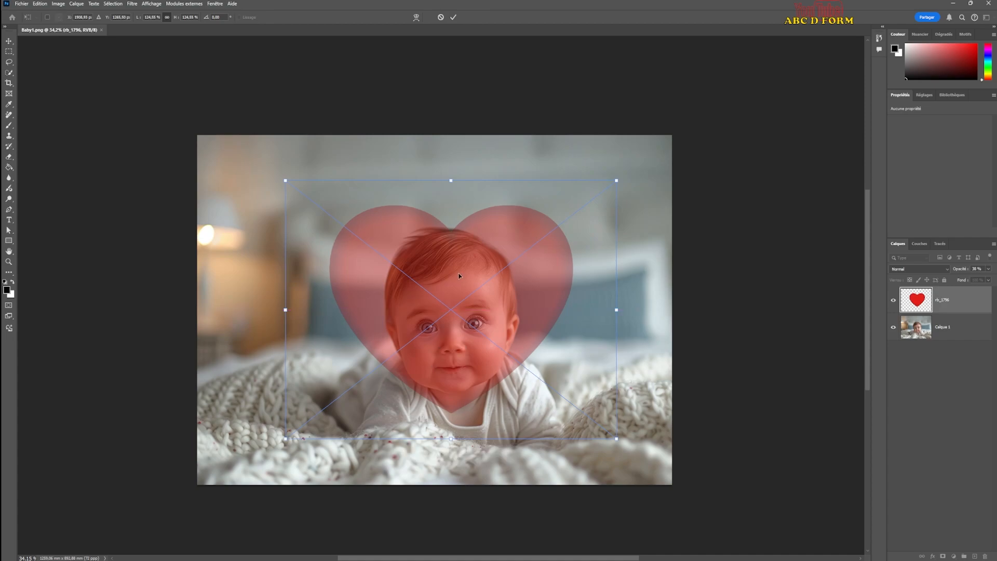
Nudge the heart upward and slightly left so it frames the baby's face, and commit the placement
{"action": "key", "text": "Up"}
{"action": "key", "text": "Up"}
{"action": "key", "text": "Up"}
{"action": "key", "text": "Up"}
{"action": "key", "text": "Up"}
{"action": "key", "text": "Up"}
{"action": "key", "text": "Up"}
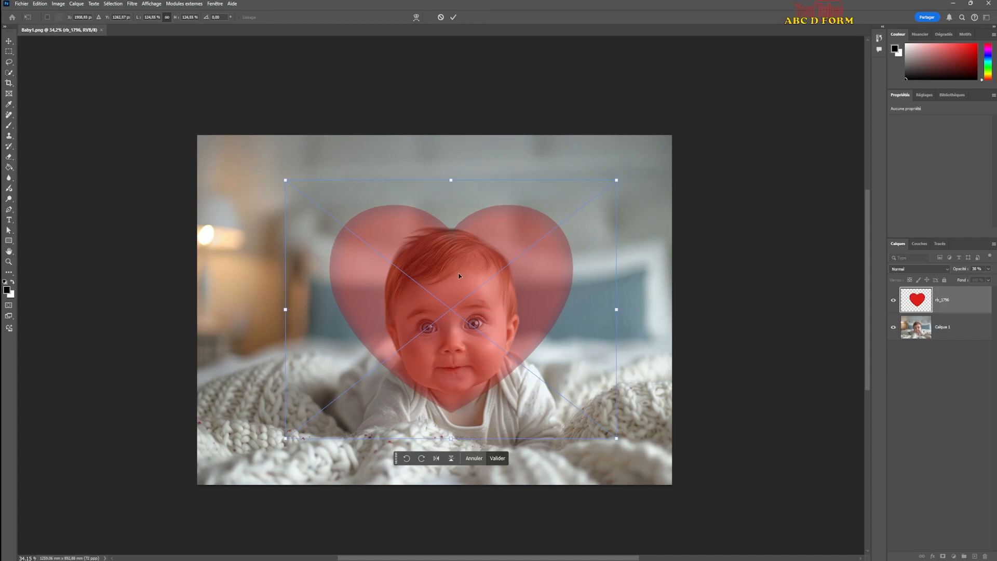
{"action": "key", "text": "Up"}
{"action": "key", "text": "Up"}
{"action": "key", "text": "Up"}
{"action": "key", "text": "Up"}
{"action": "key", "text": "Up"}
{"action": "key", "text": "Up"}
{"action": "key", "text": "Up"}
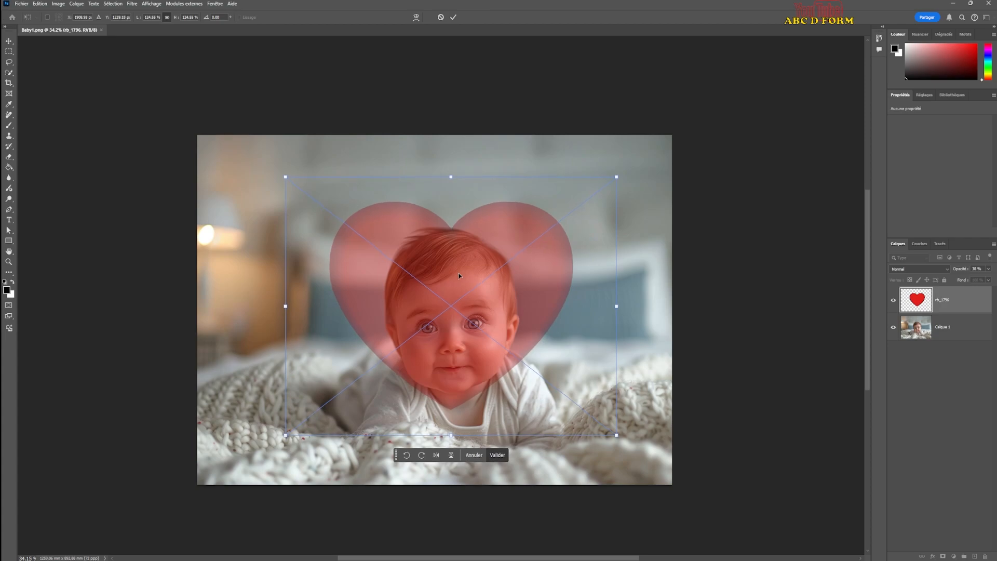
{"action": "key", "text": "Up"}
{"action": "key", "text": "Up"}
{"action": "key", "text": "Up"}
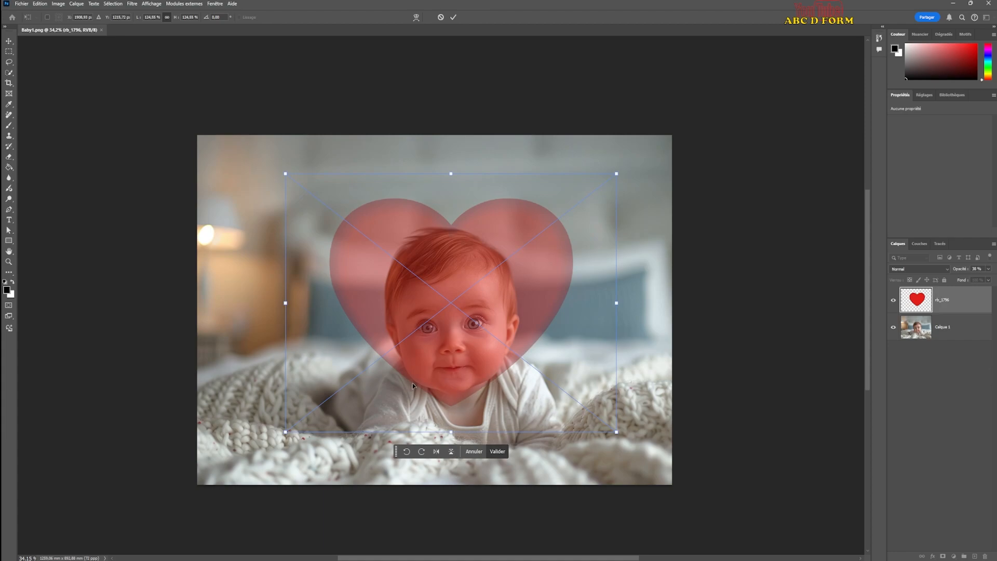
{"action": "key", "text": "Left"}
{"action": "key", "text": "Left"}
{"action": "key", "text": "Left"}
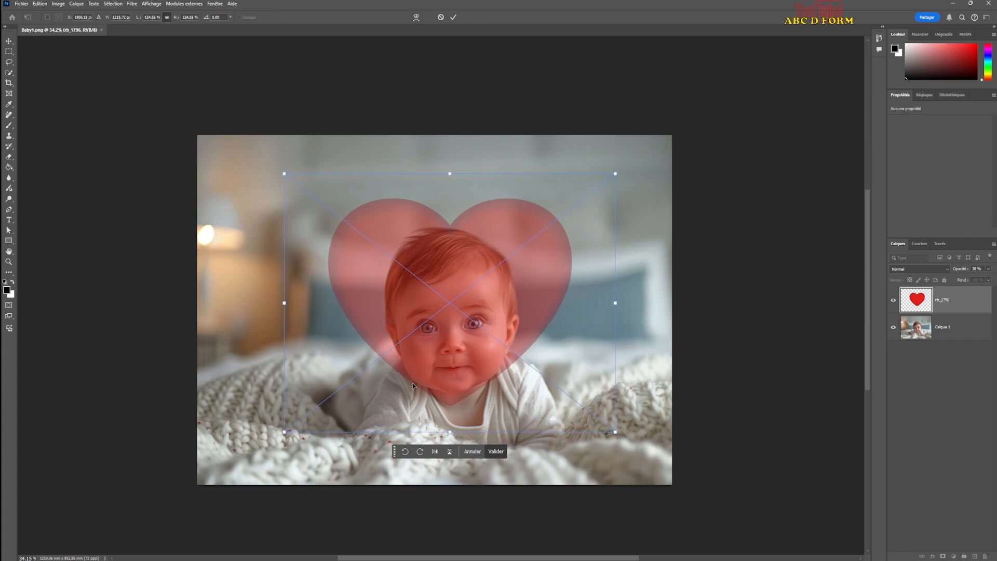
{"action": "key", "text": "Right"}
{"action": "key", "text": "Right"}
{"action": "key", "text": "Return"}
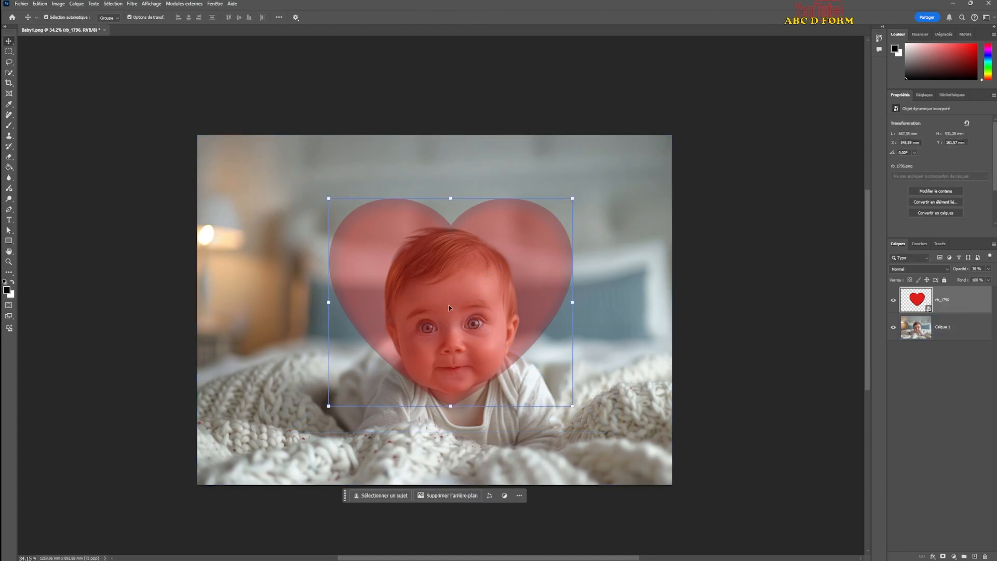
Duplicate the layer Calque 1 as Calque 1 copie and convert the copy to a smart object
{"action": "left_click", "coordinate": [929, 328]}
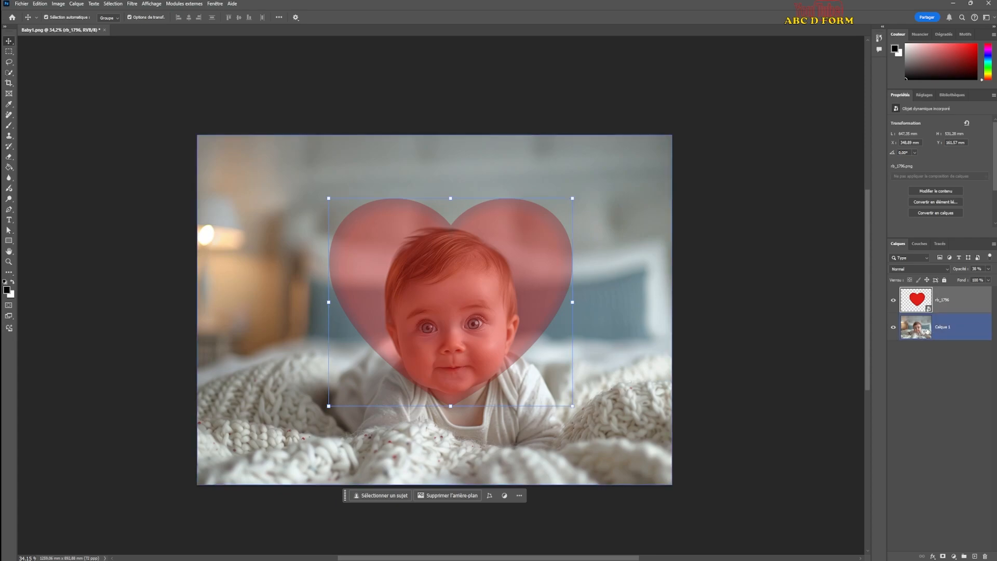
{"action": "right_click", "coordinate": [920, 326]}
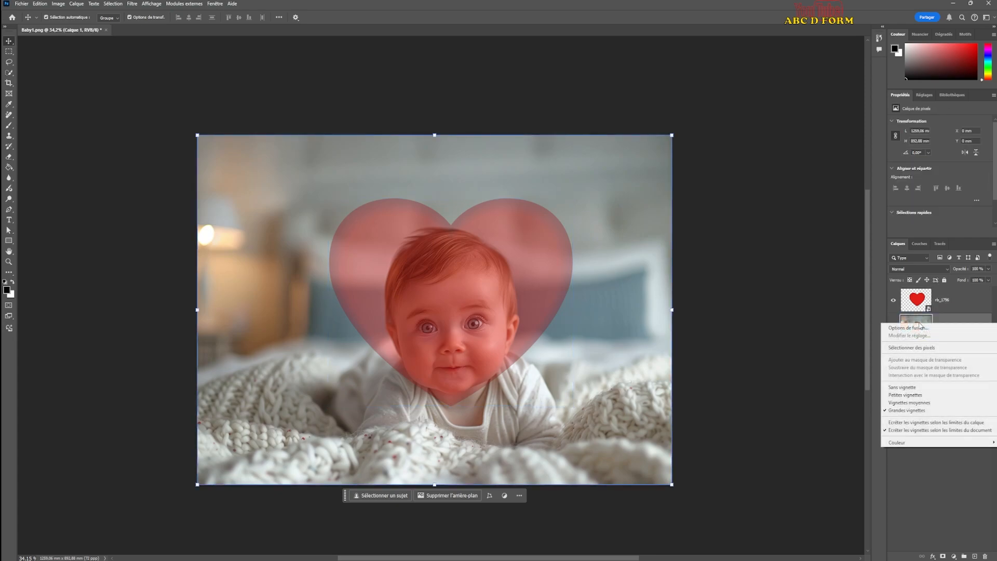
{"action": "left_click", "coordinate": [957, 325]}
{"action": "right_click", "coordinate": [957, 326]}
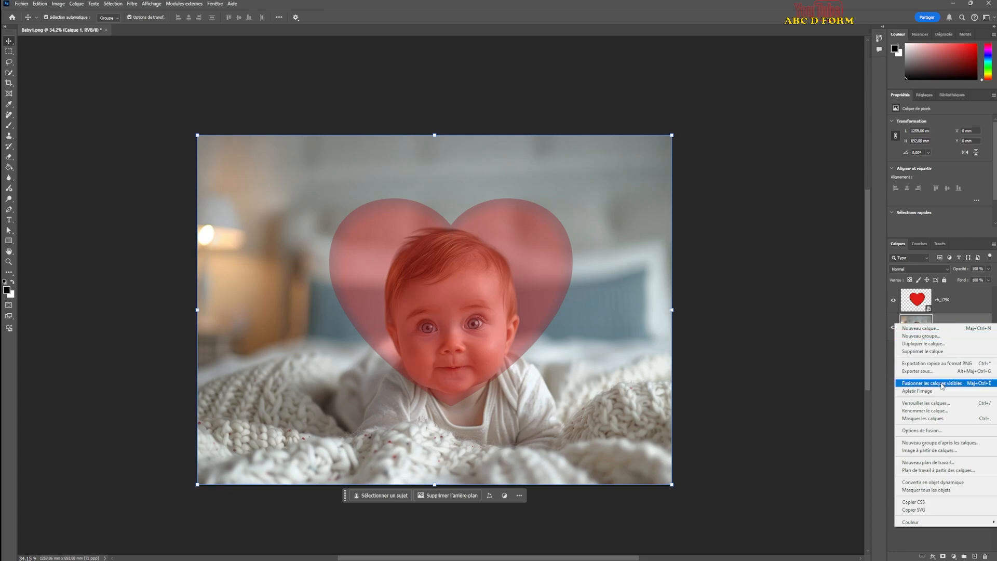
{"action": "left_click", "coordinate": [923, 344]}
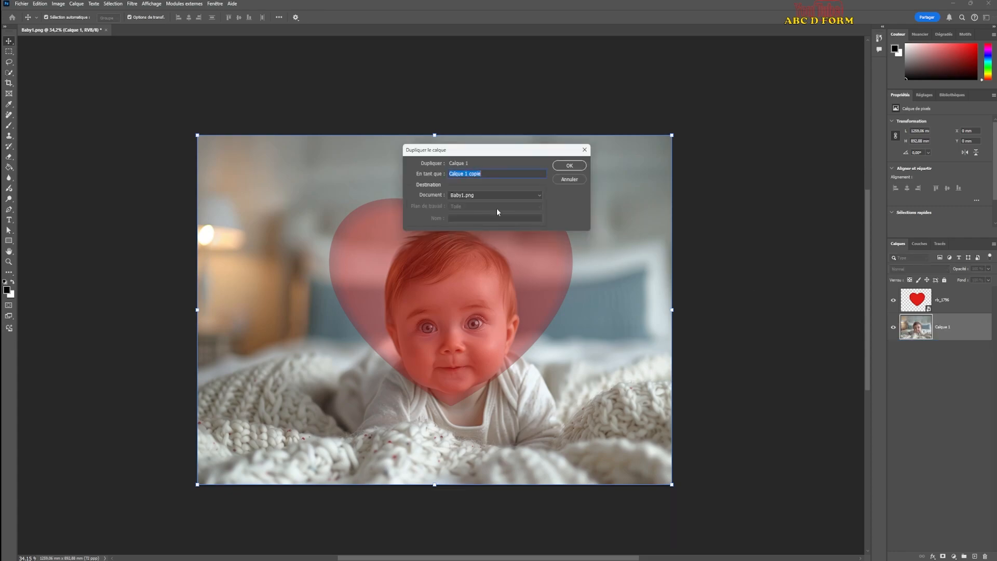
{"action": "left_click", "coordinate": [568, 165]}
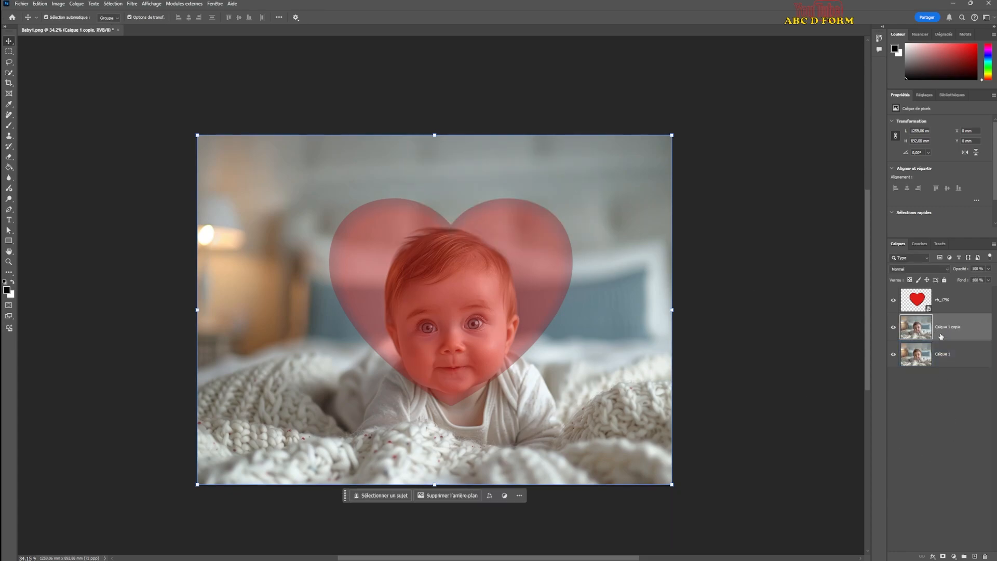
{"action": "right_click", "coordinate": [957, 332]}
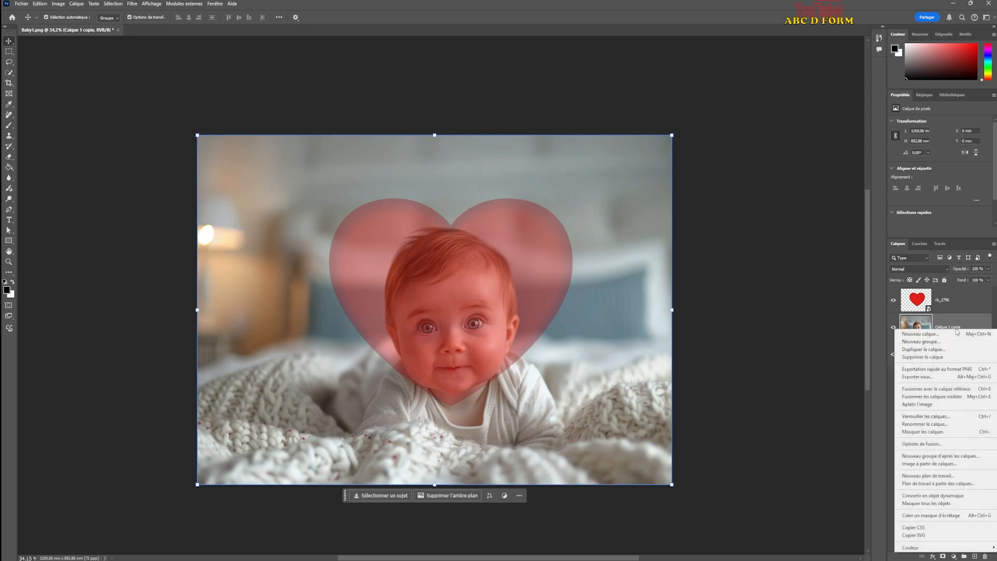
{"action": "left_click", "coordinate": [935, 495]}
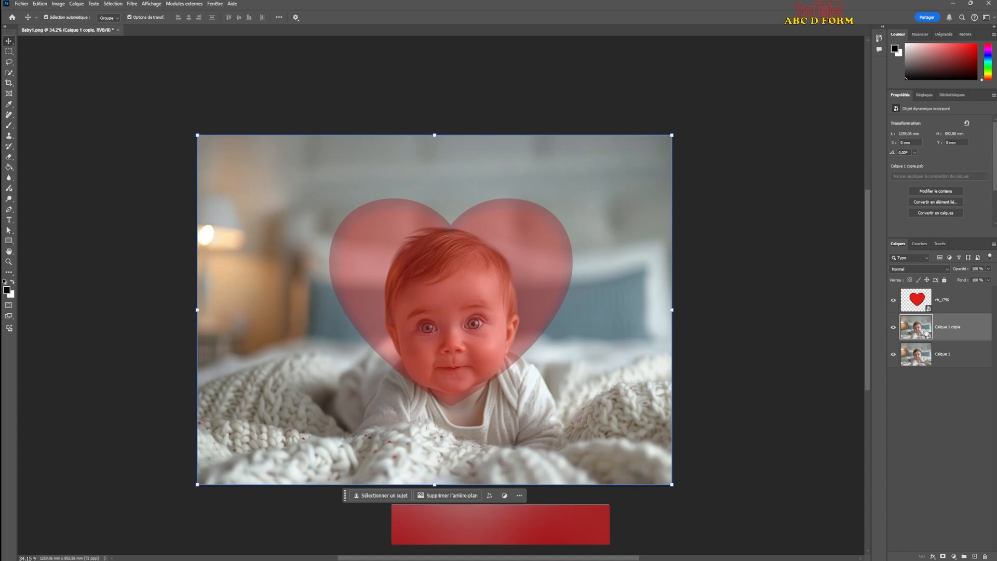
Load the heart layer's outline as a selection and add it as a layer mask on Calque 1 copie
{"action": "left_click", "coordinate": [954, 310]}
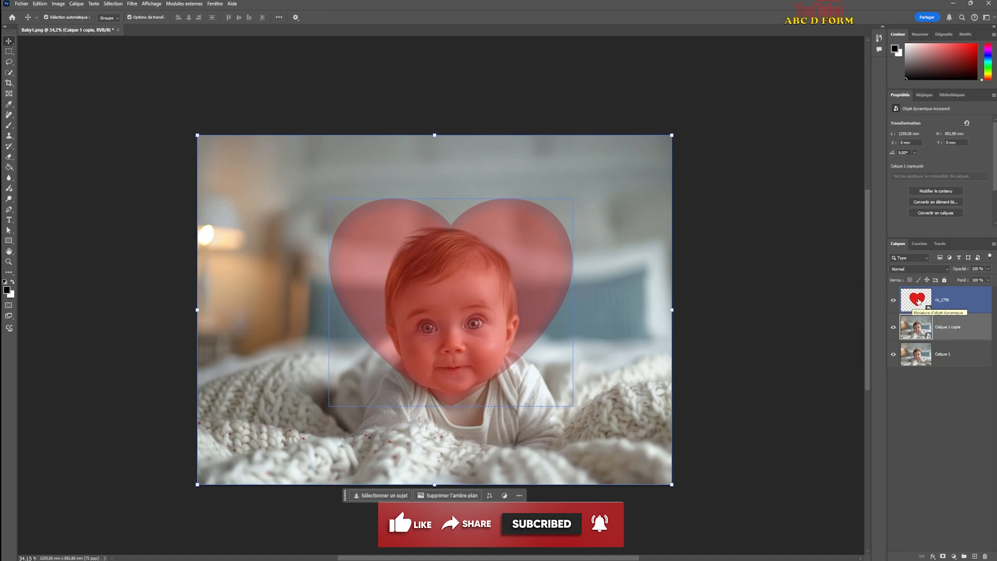
{"action": "left_click", "coordinate": [918, 301], "text": "ctrl"}
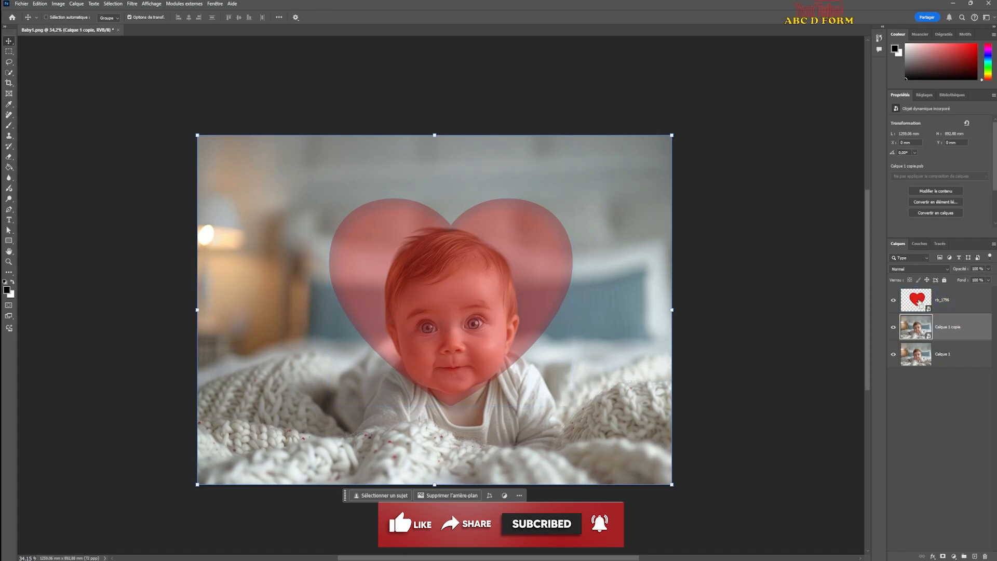
{"action": "left_click", "coordinate": [918, 301], "text": "ctrl"}
{"action": "left_click", "coordinate": [340, 265], "text": "ctrl"}
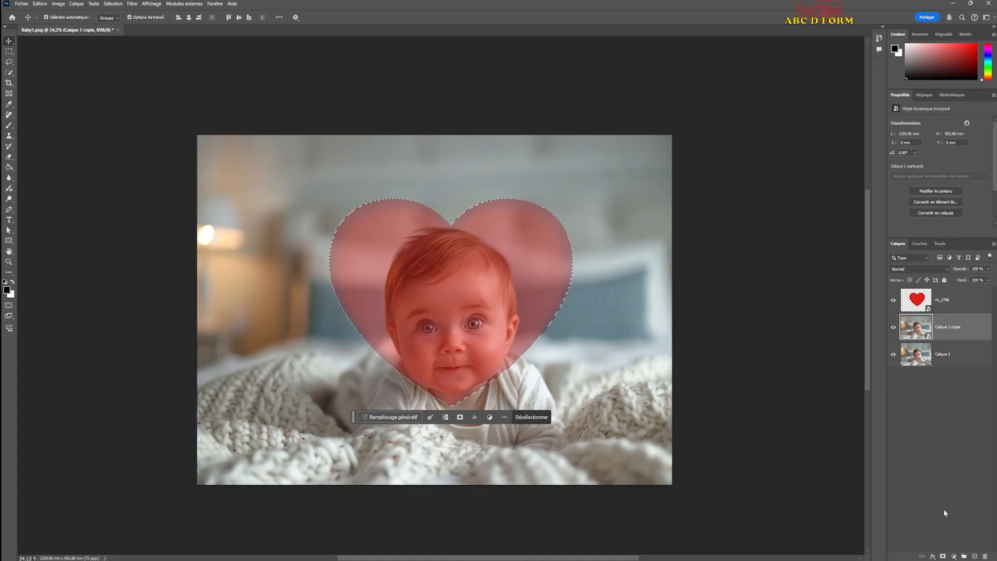
{"action": "left_click", "coordinate": [944, 557]}
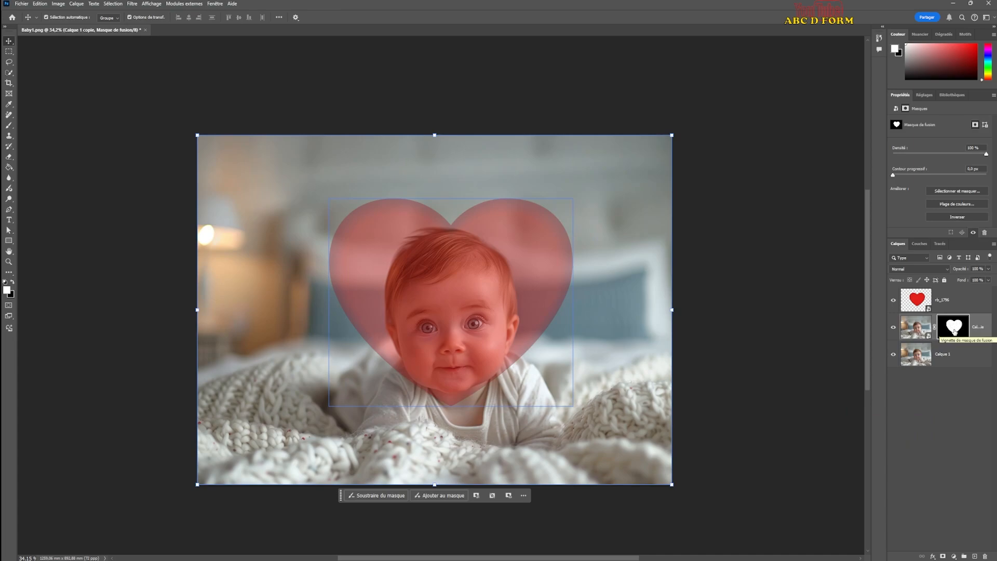
Invert the heart-shaped mask on Calque 1 copie and hide the heart layer rb_1796
{"action": "left_click", "coordinate": [372, 267]}
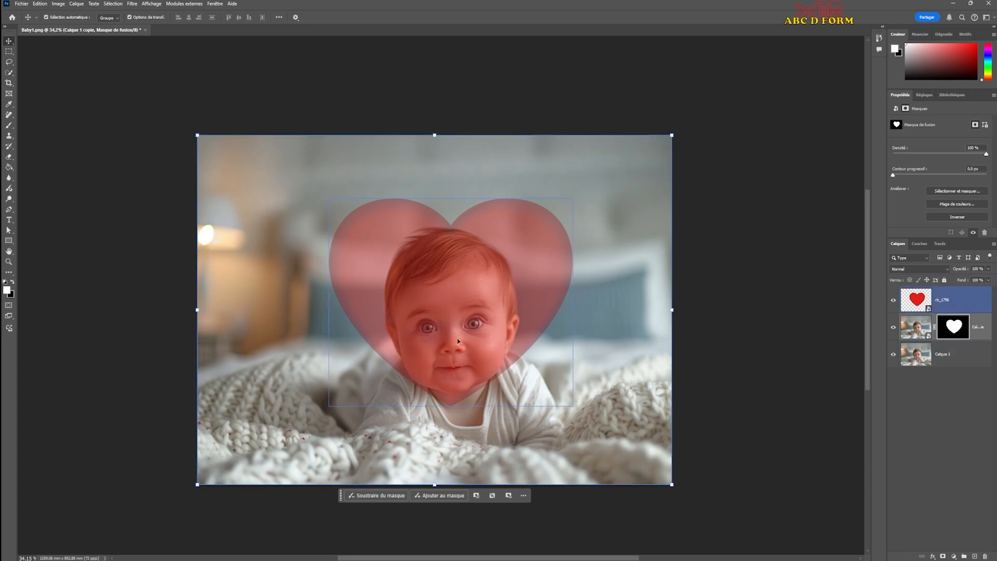
{"action": "left_click", "coordinate": [248, 289]}
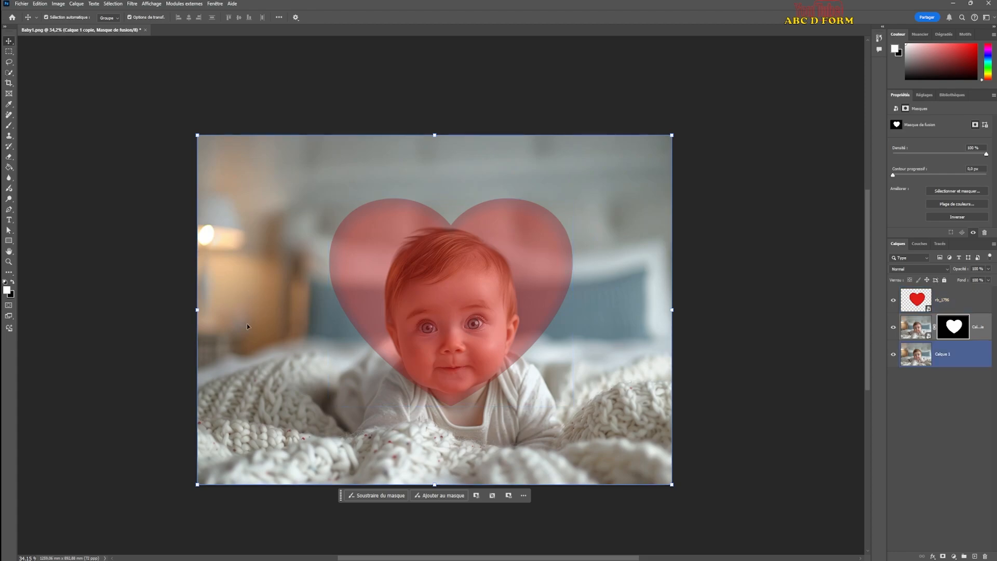
{"action": "left_click", "coordinate": [905, 332]}
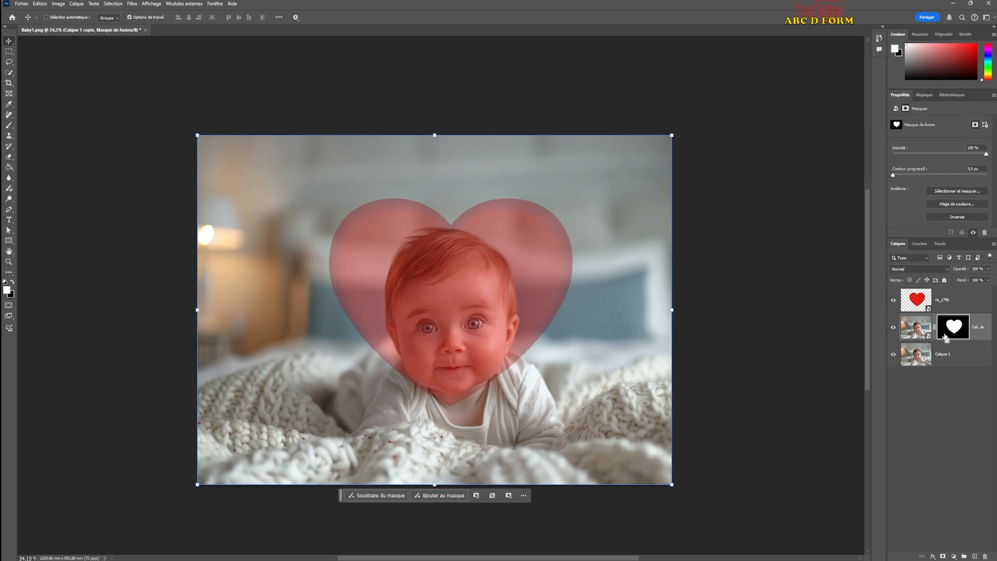
{"action": "key", "text": "ctrl+i"}
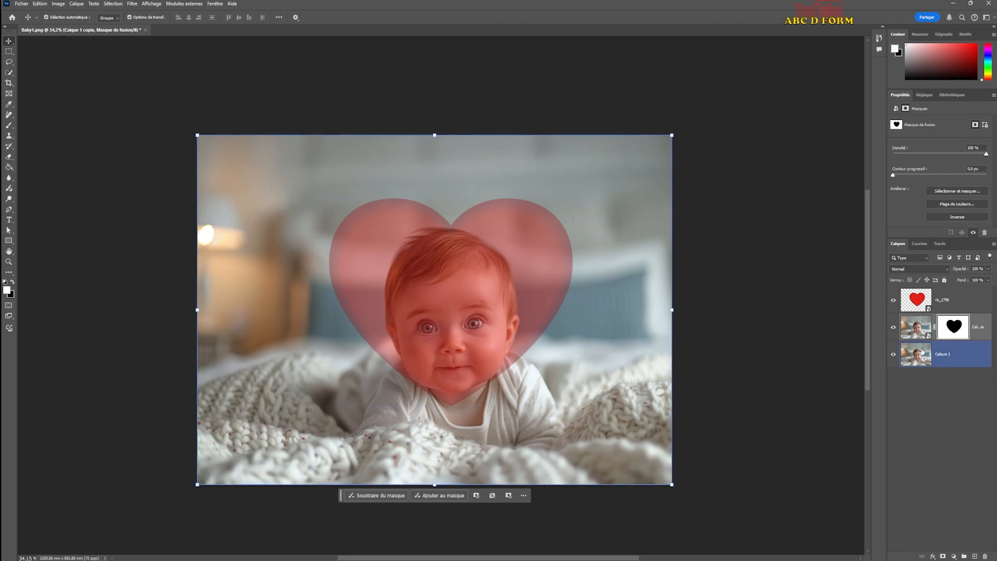
{"action": "left_click", "coordinate": [461, 310], "text": "ctrl"}
{"action": "left_click", "coordinate": [952, 328]}
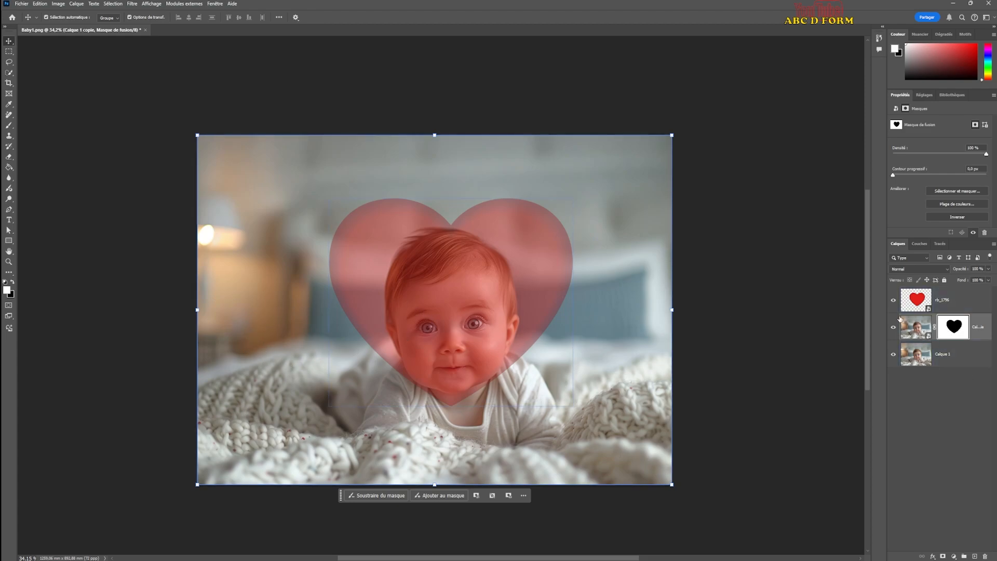
{"action": "left_click", "coordinate": [894, 301]}
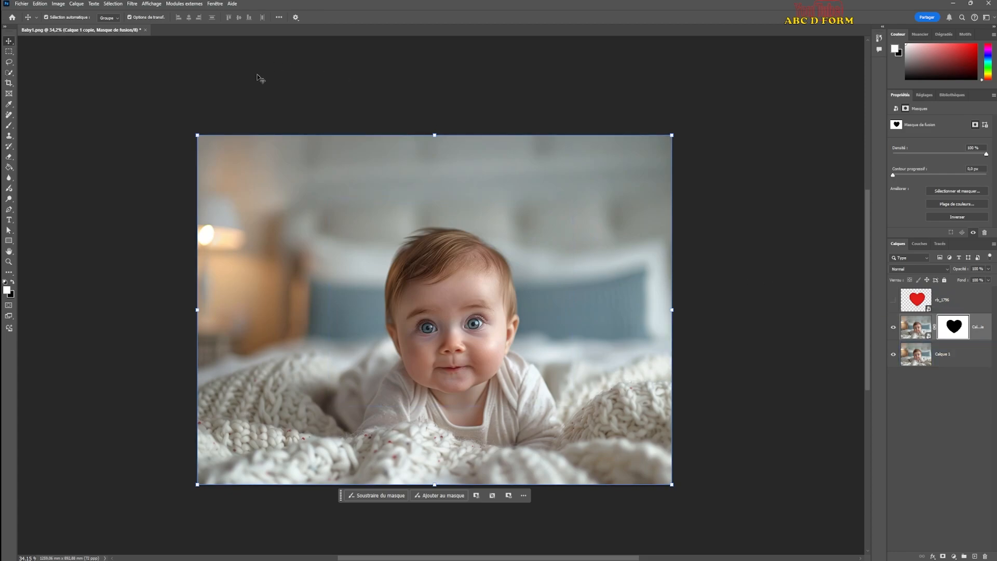
{"action": "left_click", "coordinate": [59, 5]}
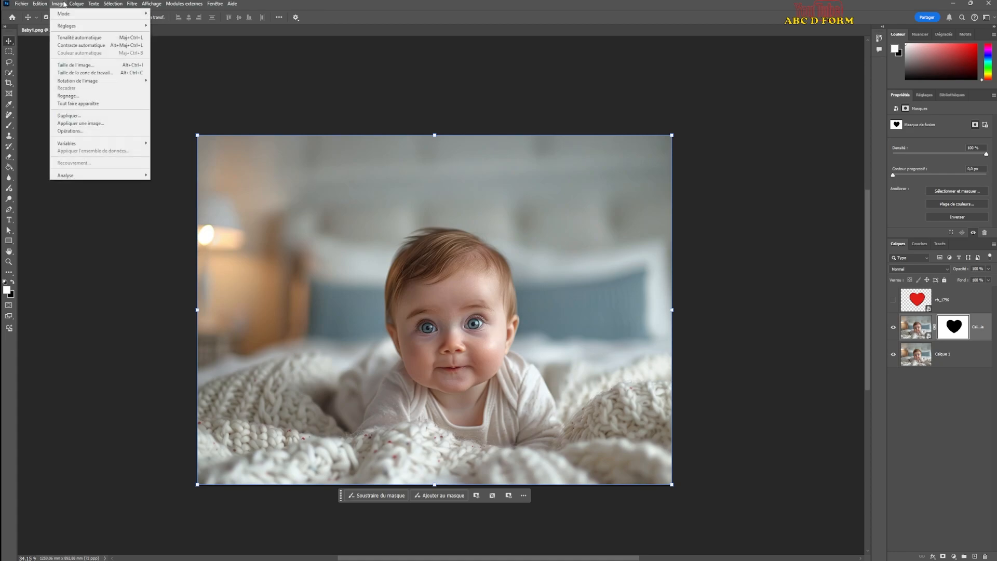
{"action": "key", "text": "Right"}
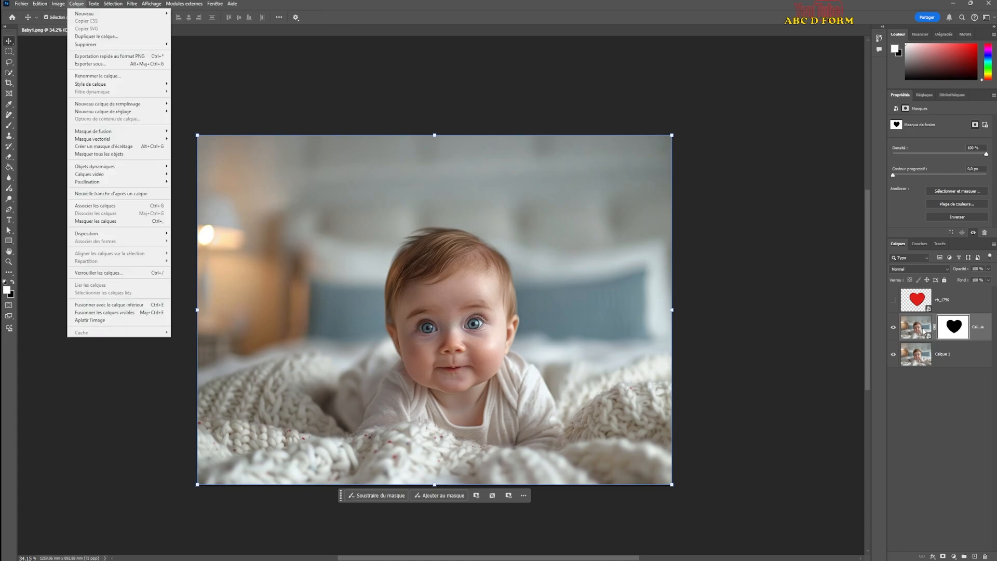
{"action": "left_click", "coordinate": [63, 5]}
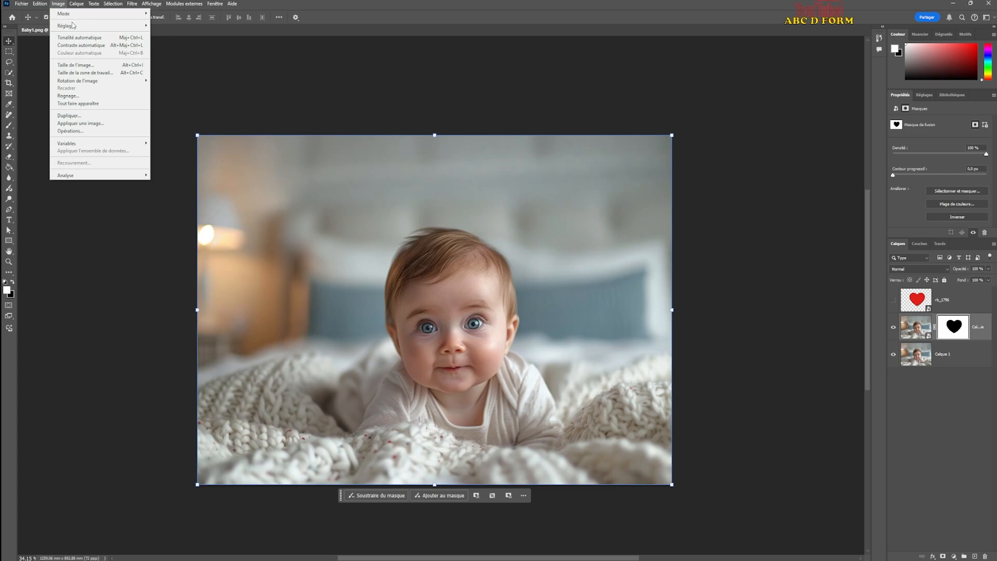
{"action": "mouse_move", "coordinate": [73, 24]}
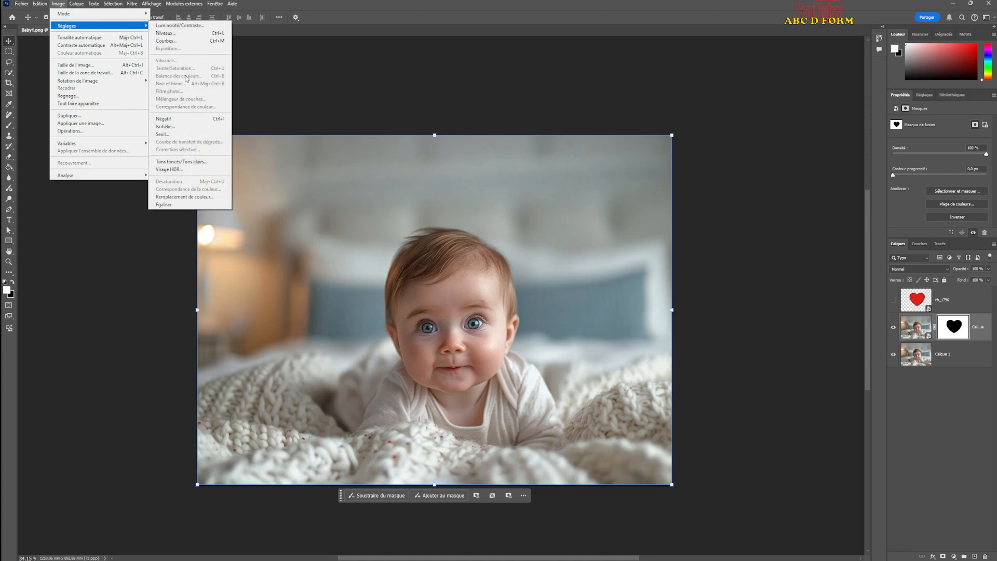
{"action": "key", "text": "Escape"}
Apply a Noir et blanc adjustment with the default settings to the image of Calque 1 copie, not its mask
{"action": "left_click", "coordinate": [939, 409]}
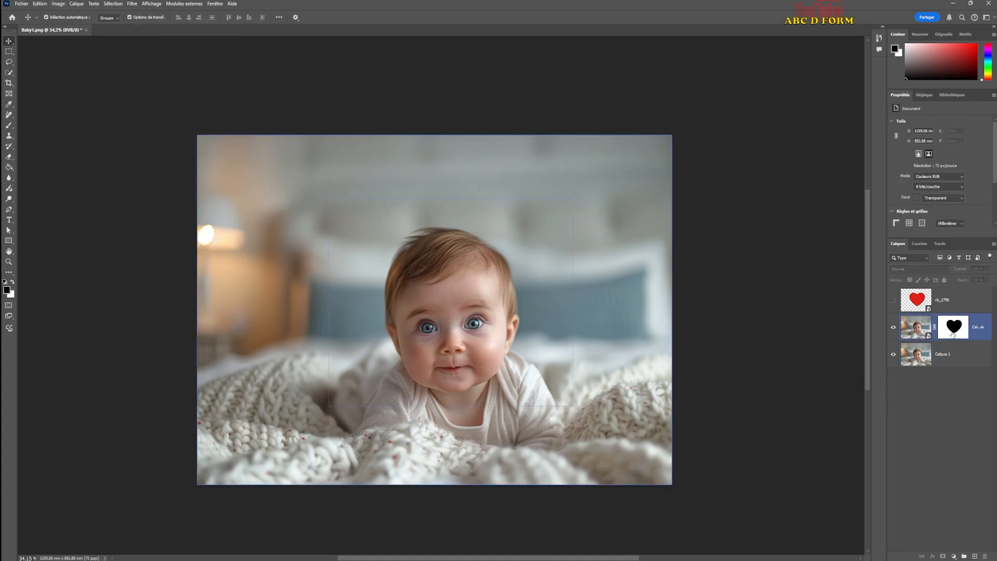
{"action": "left_click", "coordinate": [954, 325]}
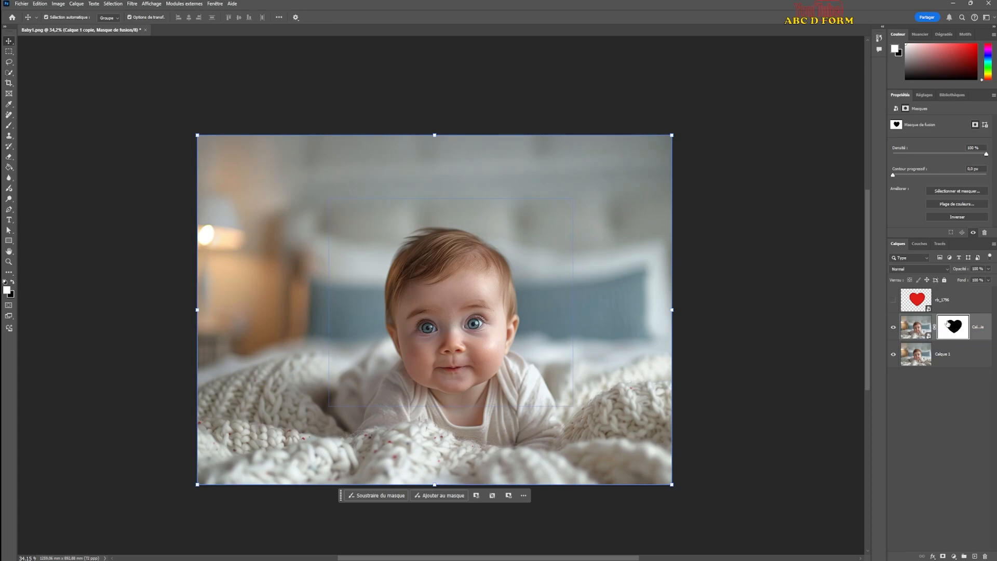
{"action": "left_click", "coordinate": [919, 328]}
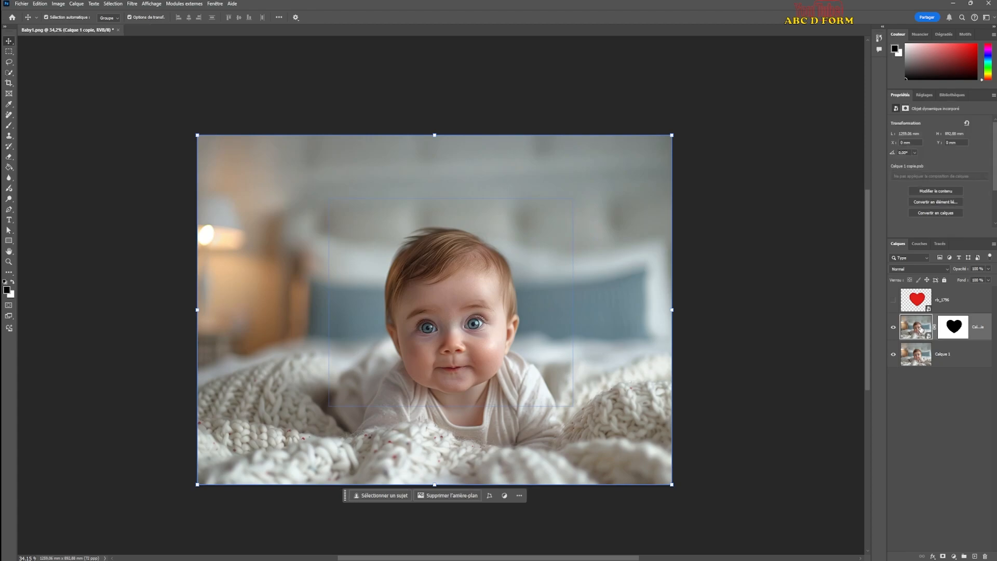
{"action": "left_click", "coordinate": [58, 4]}
{"action": "mouse_move", "coordinate": [72, 31]}
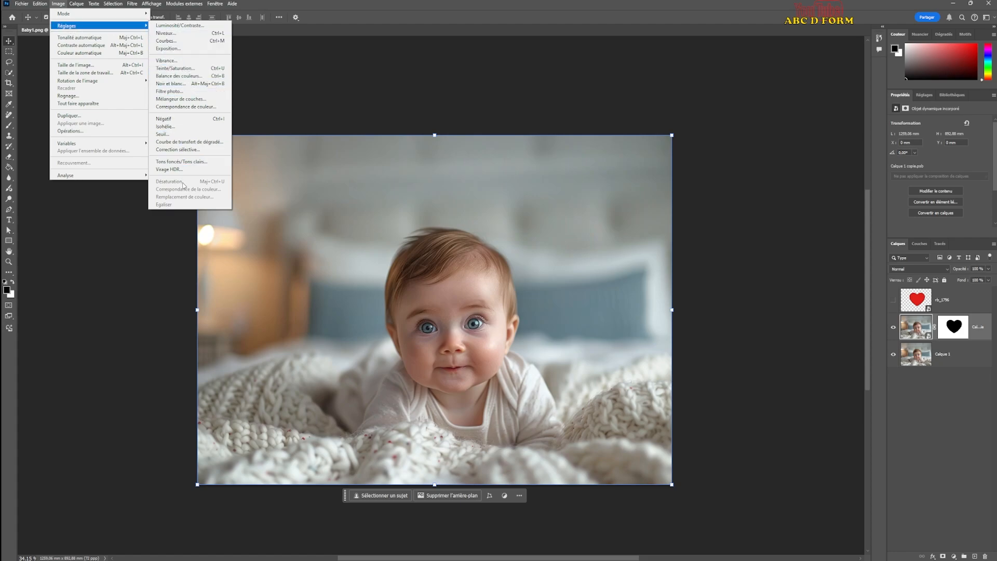
{"action": "left_click", "coordinate": [183, 84]}
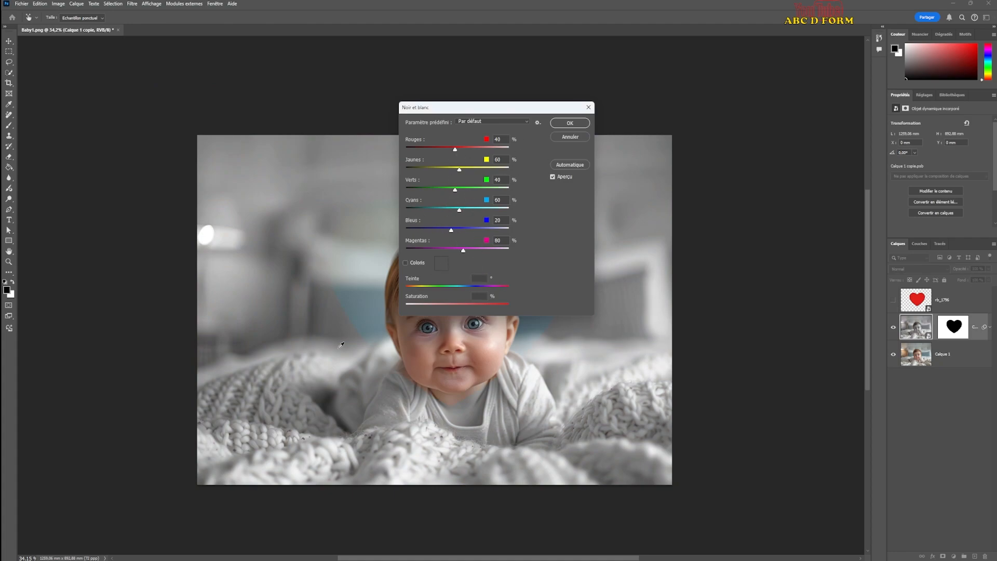
{"action": "left_click", "coordinate": [570, 122]}
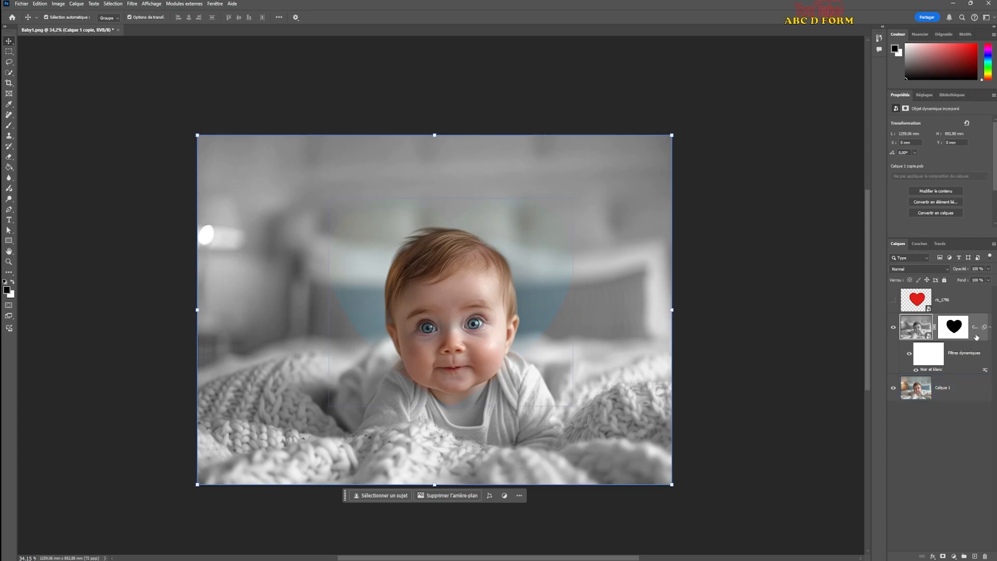
Open the blending options of Calque 1 copie, enable the Contour effect, and move the dialog clear of the heart outline
{"action": "left_click", "coordinate": [959, 335]}
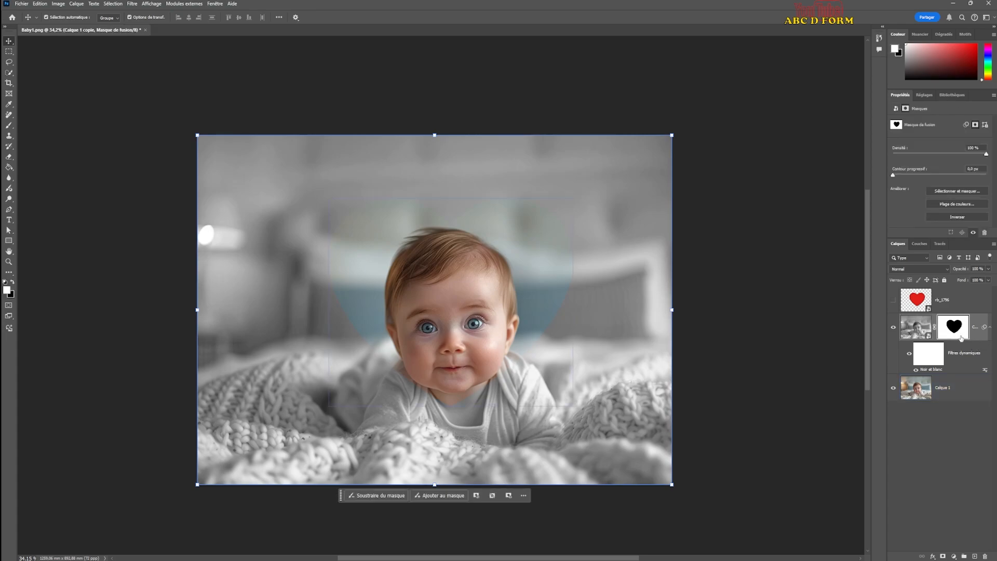
{"action": "right_click", "coordinate": [978, 340]}
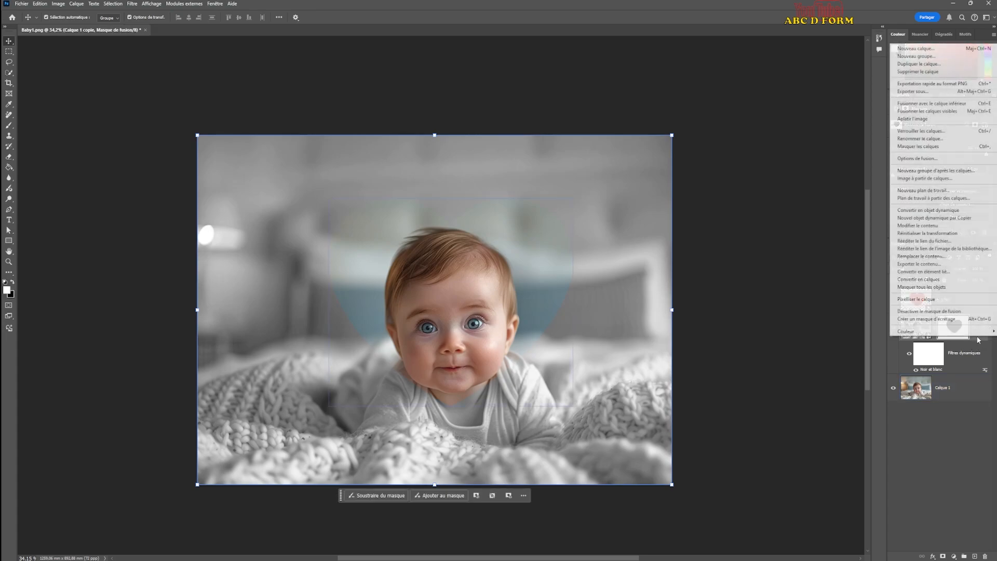
{"action": "left_click", "coordinate": [944, 160]}
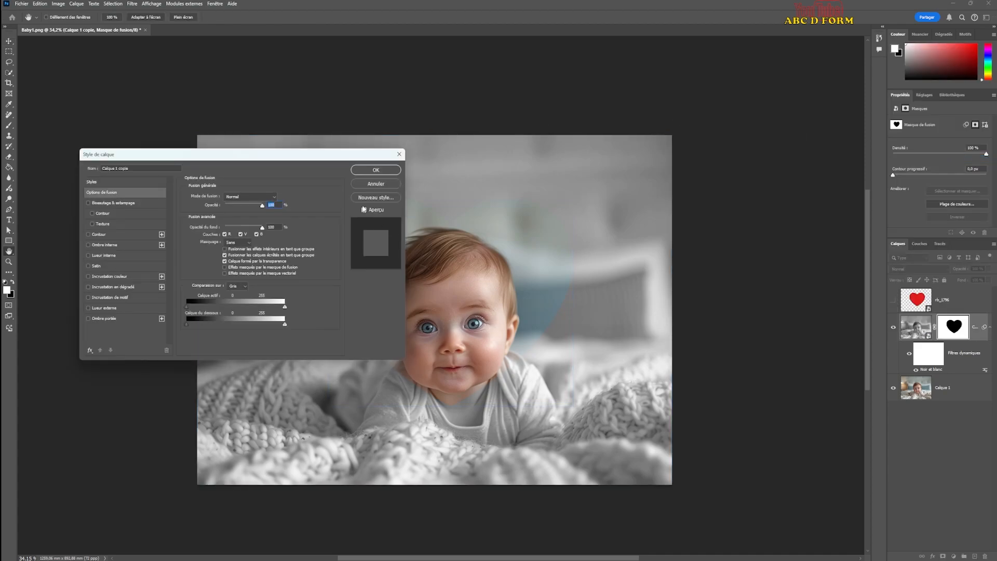
{"action": "left_click", "coordinate": [89, 233]}
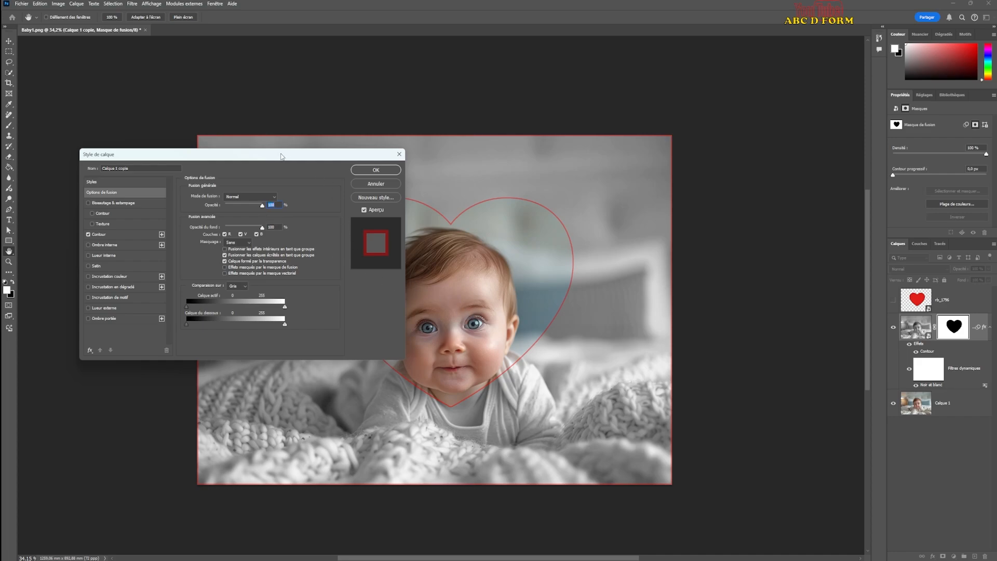
{"action": "left_click_drag", "start_coordinate": [282, 157], "coordinate": [239, 211]}
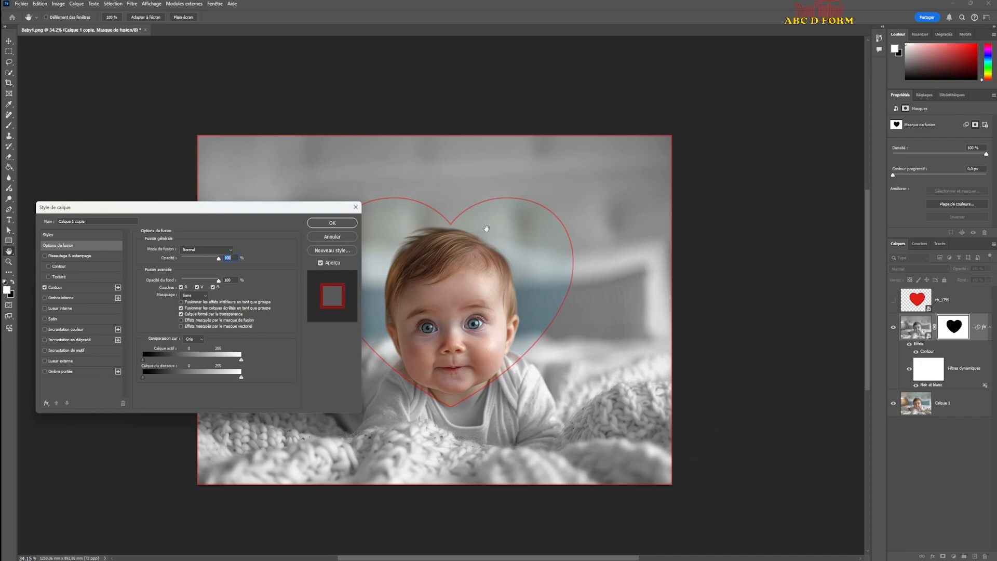
{"action": "left_click_drag", "start_coordinate": [260, 209], "coordinate": [255, 253]}
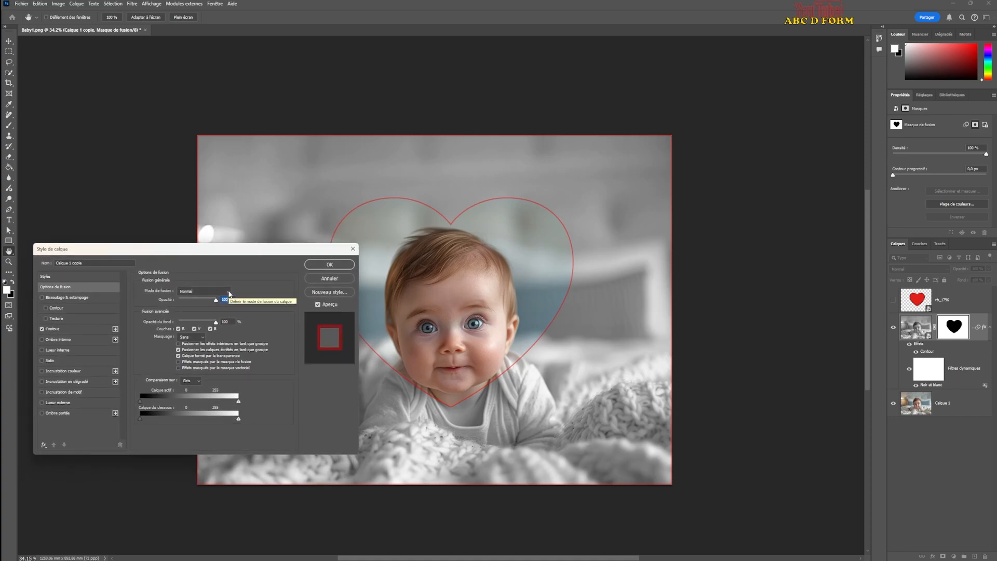
Try the Couleur blend mode on the layer and restore Normal at 100% opacity
{"action": "left_click", "coordinate": [228, 292]}
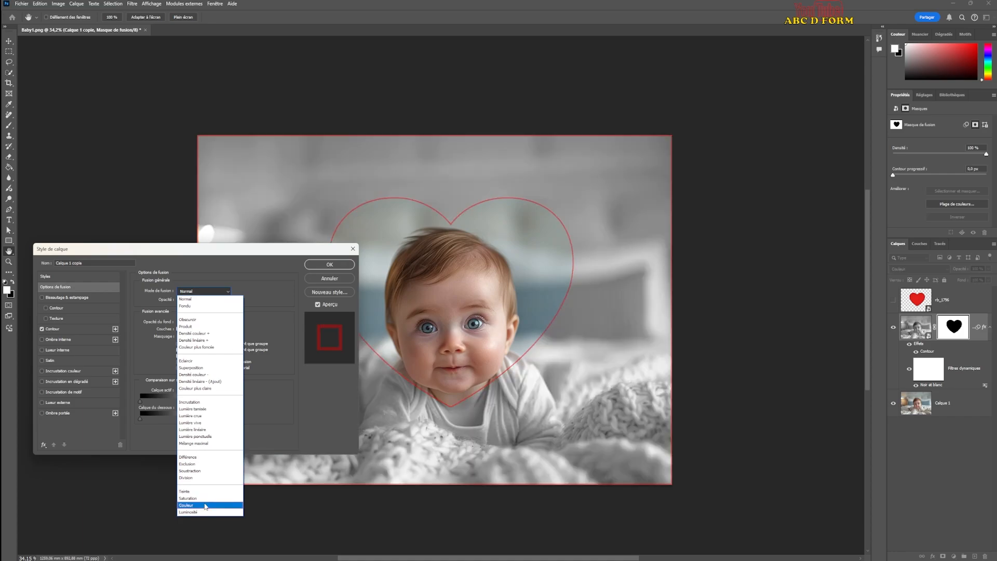
{"action": "left_click", "coordinate": [205, 506]}
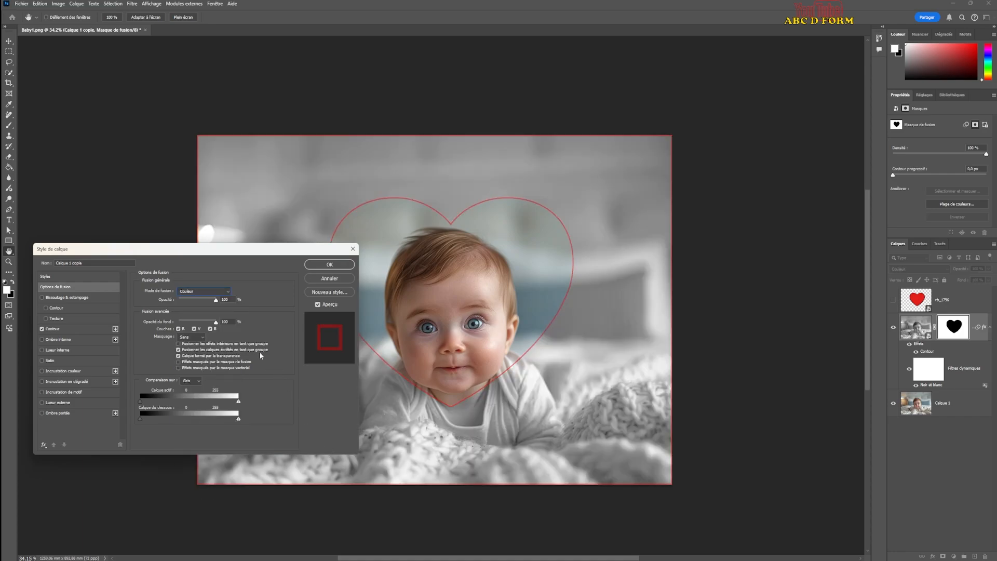
{"action": "left_click", "coordinate": [228, 292]}
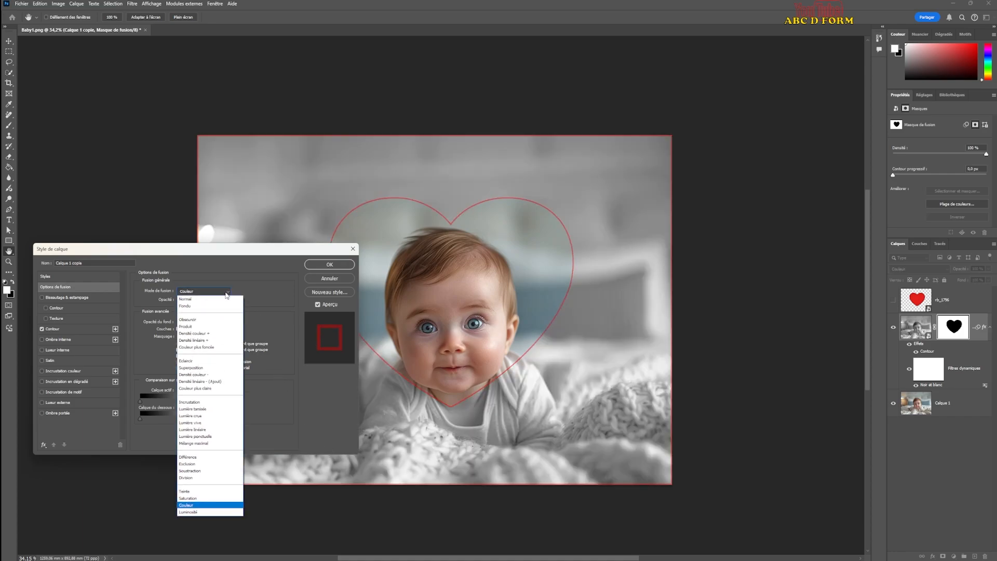
{"action": "left_click", "coordinate": [195, 300]}
{"action": "mouse_move", "coordinate": [215, 301]}
{"action": "left_mouse_down"}
{"action": "mouse_move", "coordinate": [203, 300]}
{"action": "mouse_move", "coordinate": [220, 313]}
{"action": "left_mouse_up"}
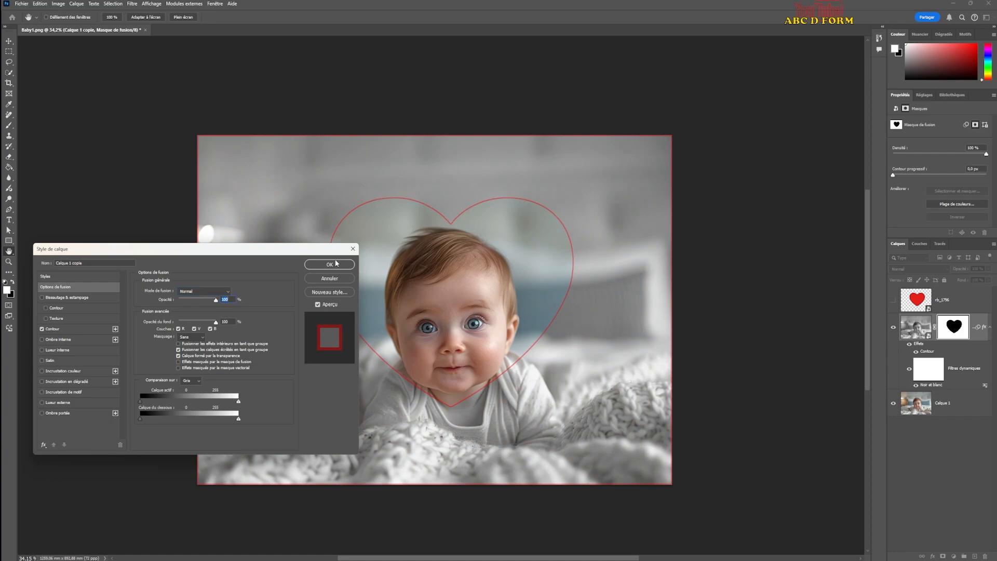
{"action": "mouse_move", "coordinate": [217, 301]}
{"action": "left_mouse_down"}
{"action": "mouse_move", "coordinate": [190, 301]}
{"action": "mouse_move", "coordinate": [220, 300]}
{"action": "left_mouse_up"}
Open the Contour settings, preview the stroke at 100% opacity, and reduce its opacity to about 45%
{"action": "left_click", "coordinate": [74, 328]}
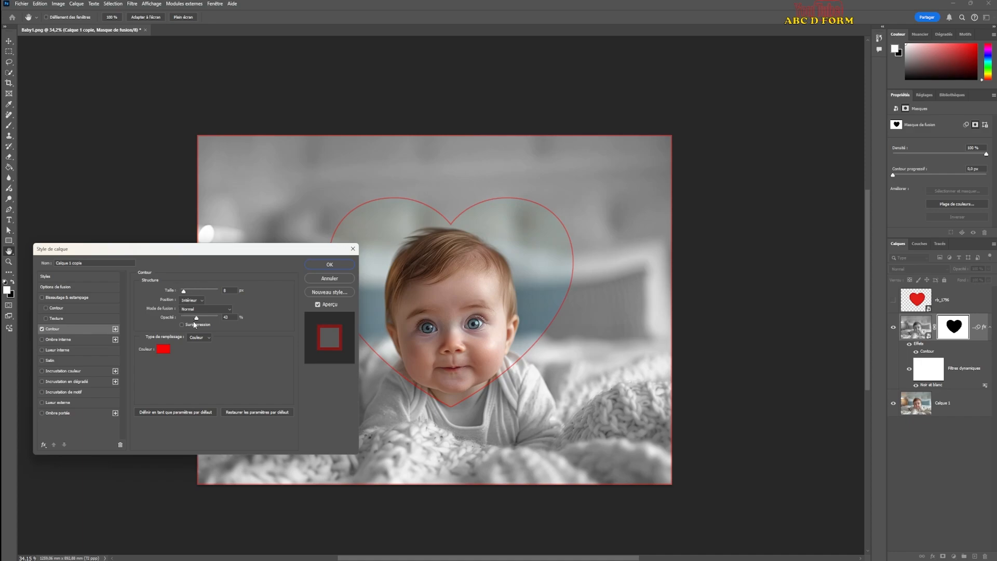
{"action": "left_click_drag", "start_coordinate": [196, 318], "coordinate": [222, 318]}
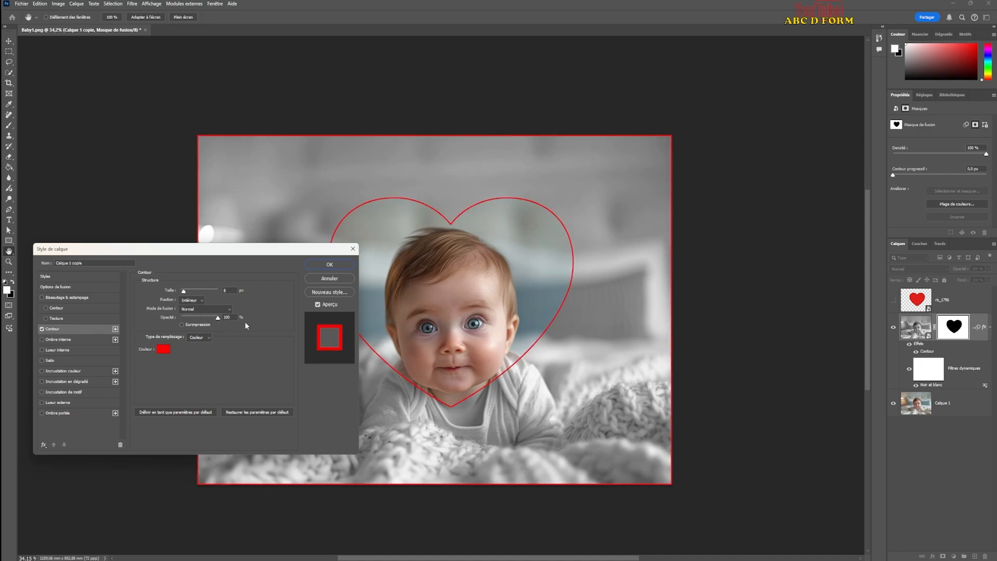
{"action": "left_click_drag", "start_coordinate": [217, 319], "coordinate": [199, 322]}
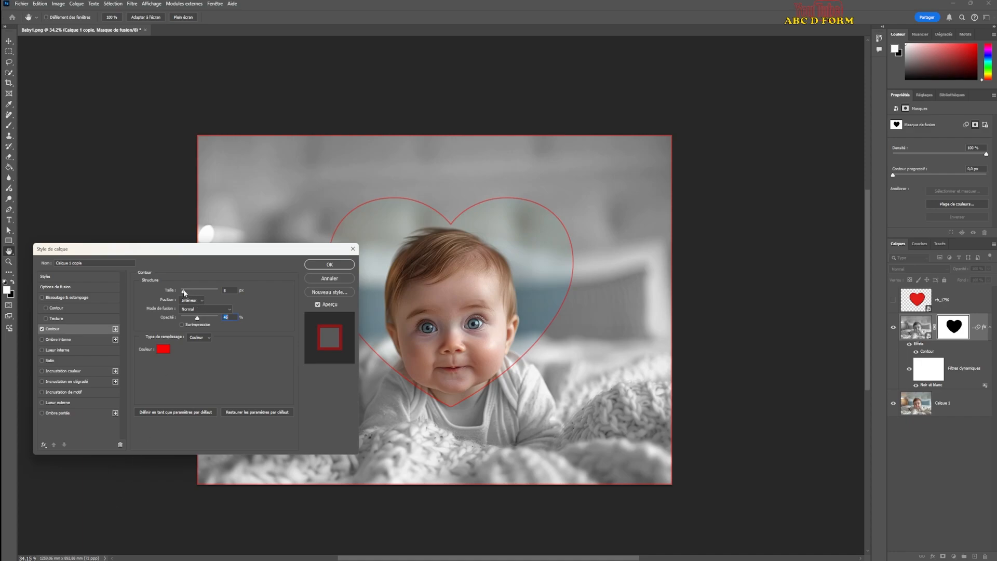
Try thicker and thinner strokes for the Contour effect and set its size to 8 px
{"action": "left_click_drag", "start_coordinate": [184, 293], "coordinate": [188, 294]}
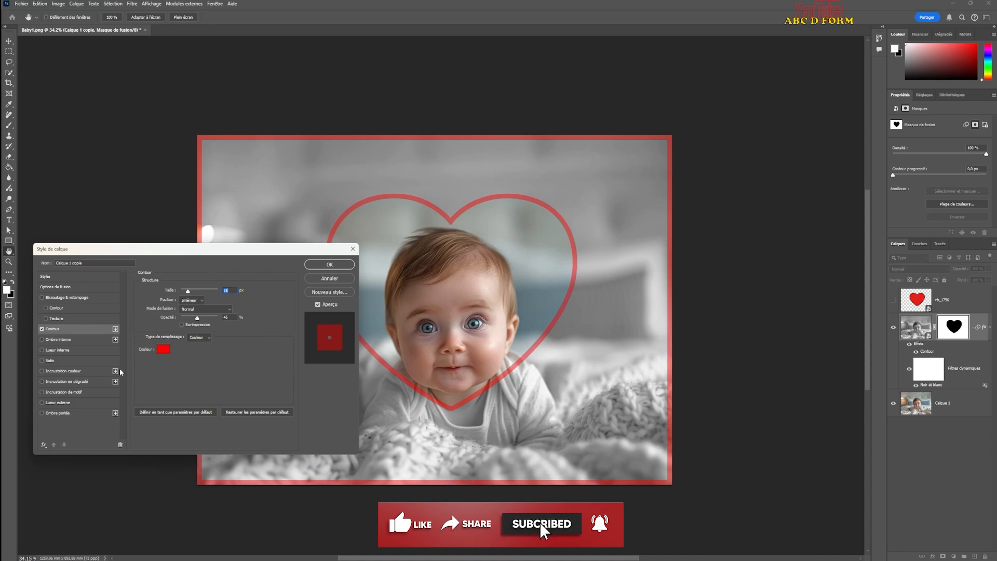
{"action": "left_click_drag", "start_coordinate": [189, 293], "coordinate": [183, 293]}
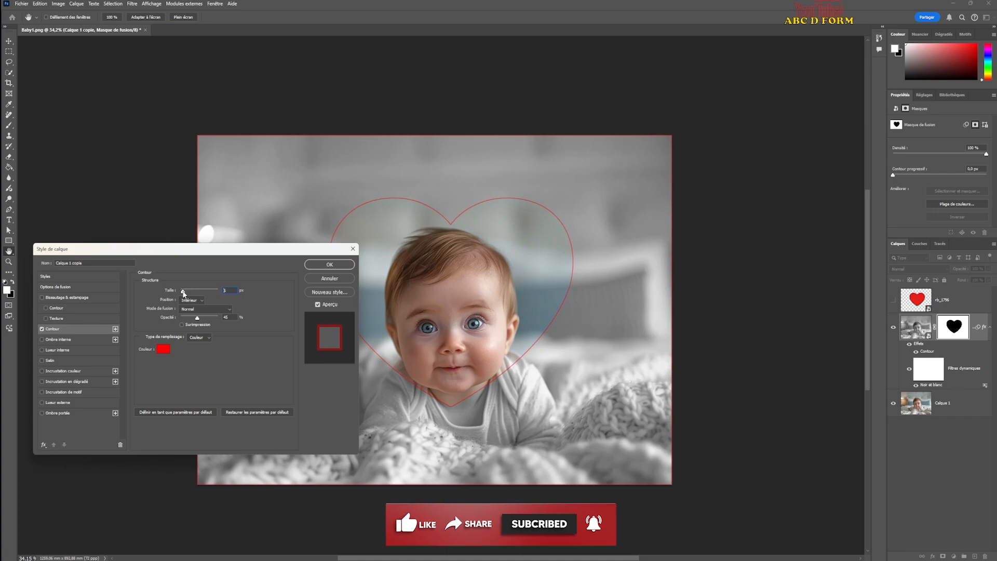
{"action": "left_click_drag", "start_coordinate": [183, 293], "coordinate": [185, 294]}
{"action": "left_click", "coordinate": [227, 291]}
{"action": "type", "text": "8"}
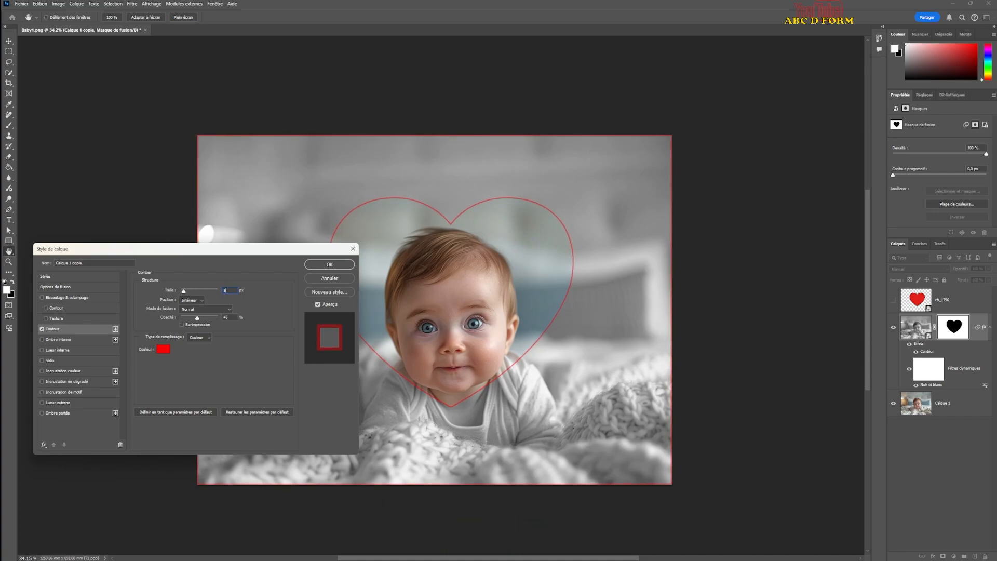
Try the Extérieur position for the stroke and restore Intérieur
{"action": "left_click", "coordinate": [203, 303]}
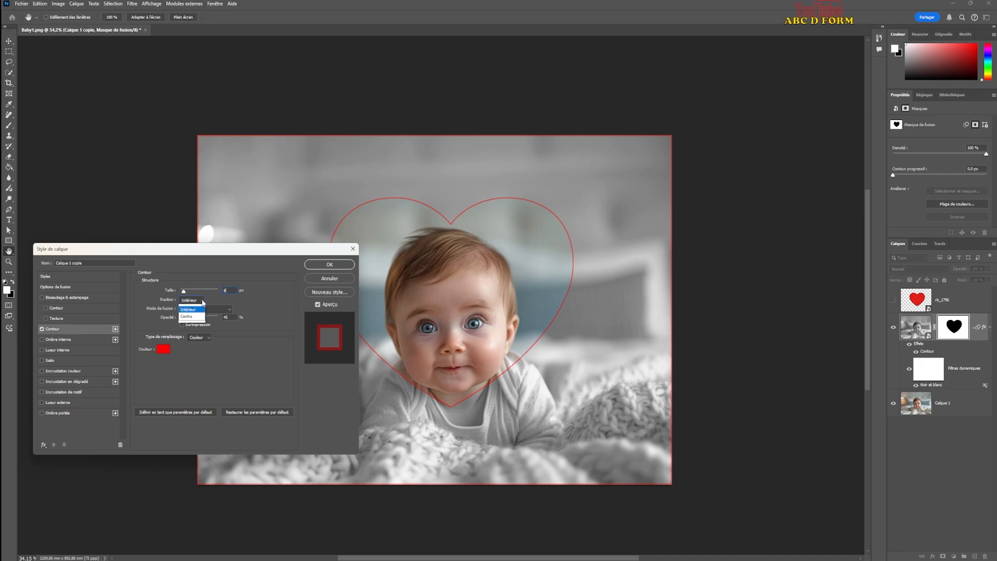
{"action": "left_click", "coordinate": [193, 306]}
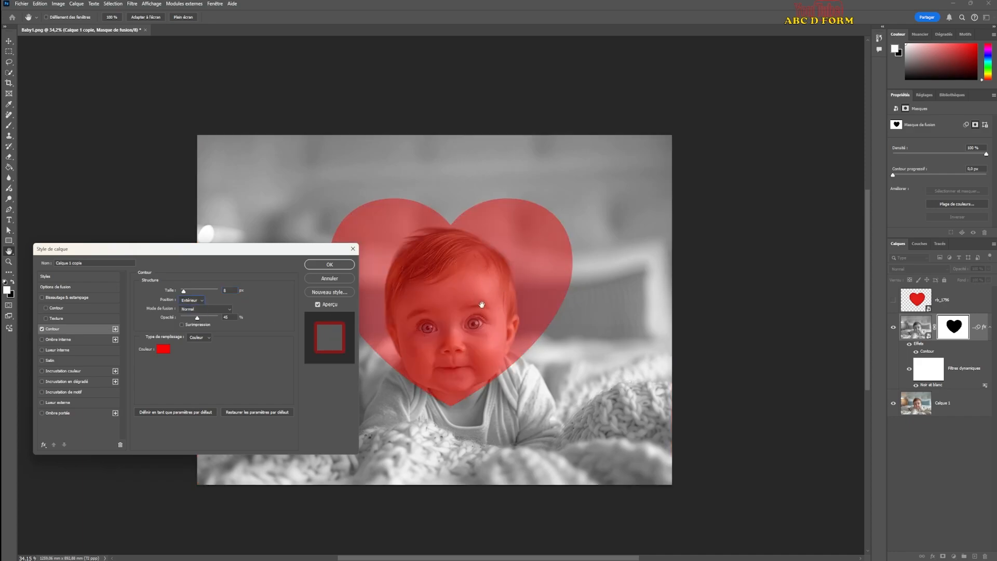
{"action": "left_click", "coordinate": [200, 303]}
{"action": "left_click", "coordinate": [187, 314]}
{"action": "left_click", "coordinate": [203, 302]}
{"action": "left_click", "coordinate": [186, 315]}
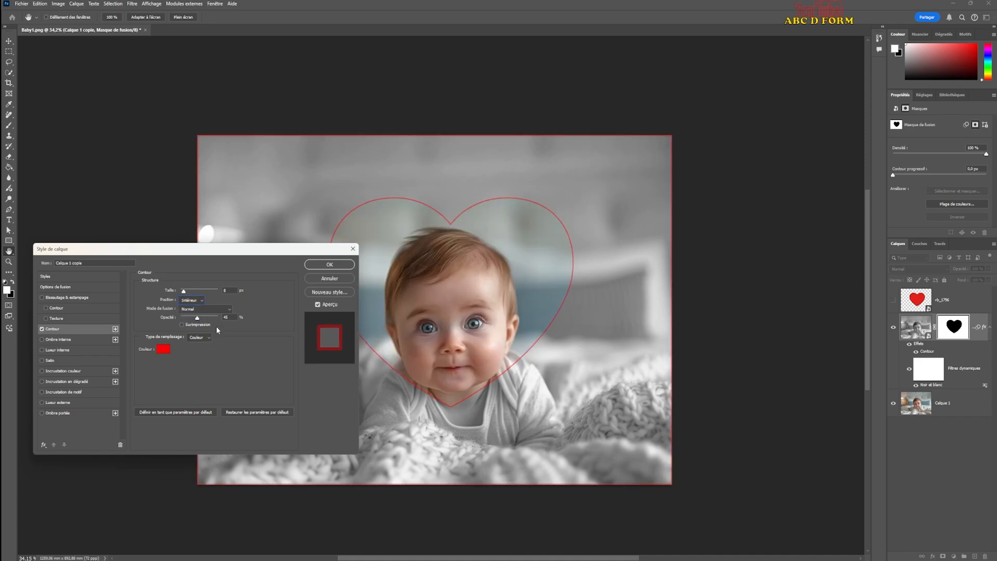
Try the Couleur blend mode on the stroke and restore Normal
{"action": "left_click", "coordinate": [230, 309]}
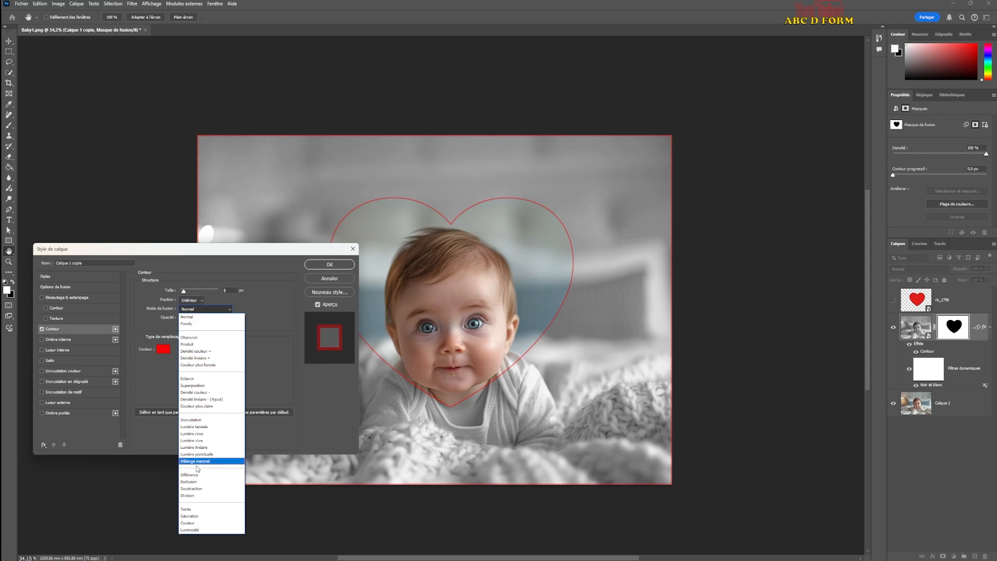
{"action": "left_click", "coordinate": [193, 523]}
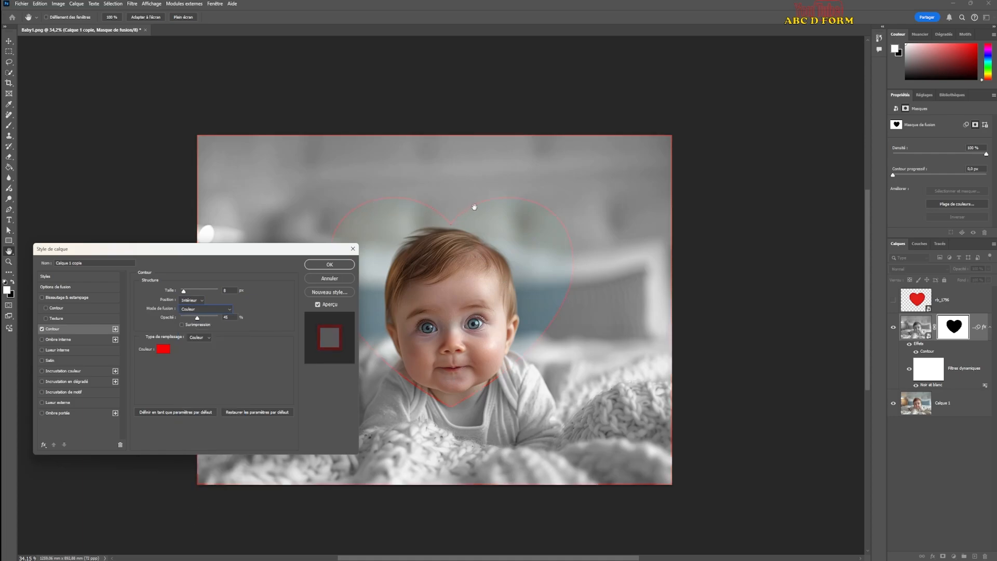
{"action": "left_click", "coordinate": [223, 310]}
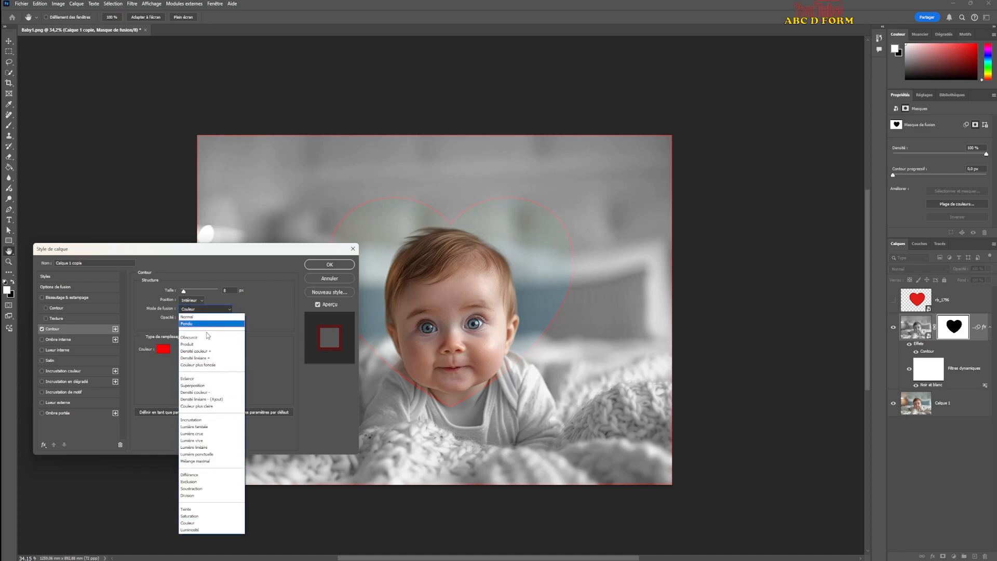
{"action": "left_click", "coordinate": [196, 312]}
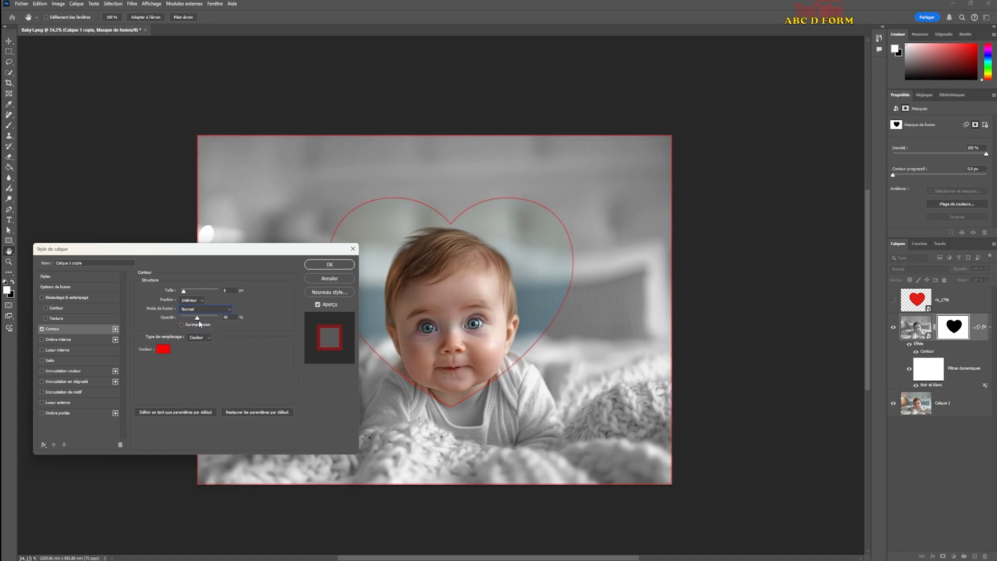
Try yellow and blue stroke colours, set the stroke to red f70404, and apply the layer style
{"action": "left_click", "coordinate": [163, 349]}
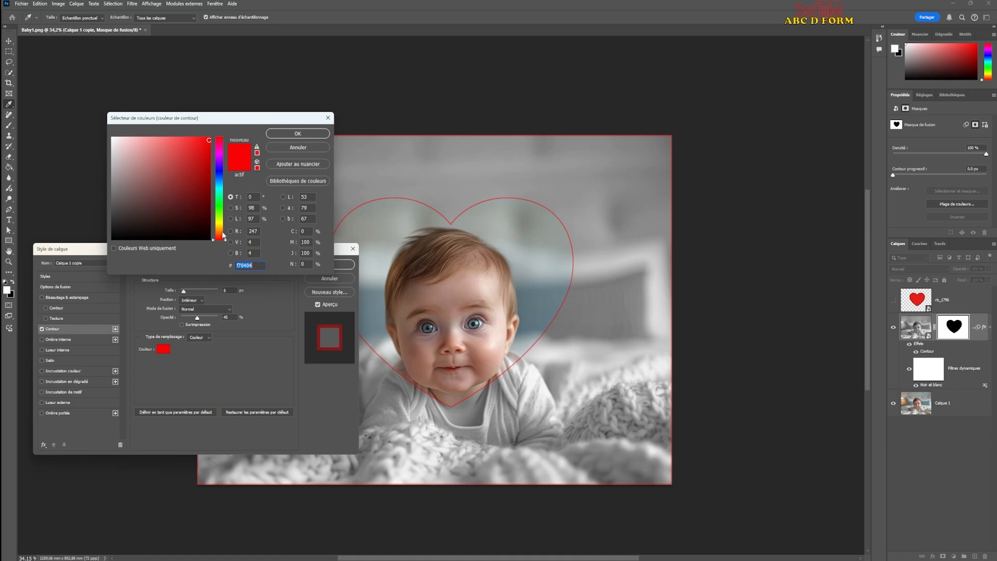
{"action": "left_click_drag", "start_coordinate": [225, 243], "coordinate": [224, 223]}
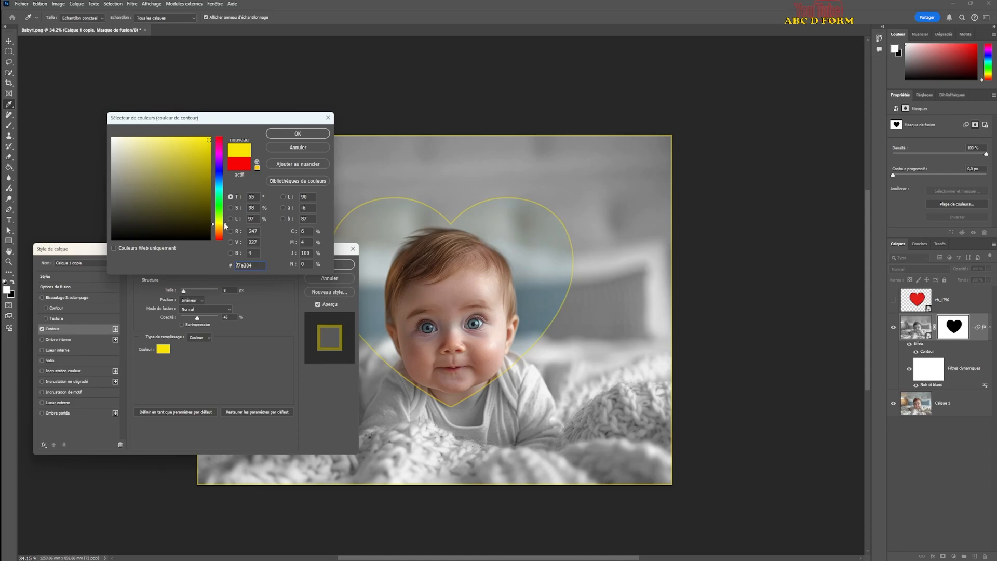
{"action": "left_click_drag", "start_coordinate": [225, 226], "coordinate": [225, 175]}
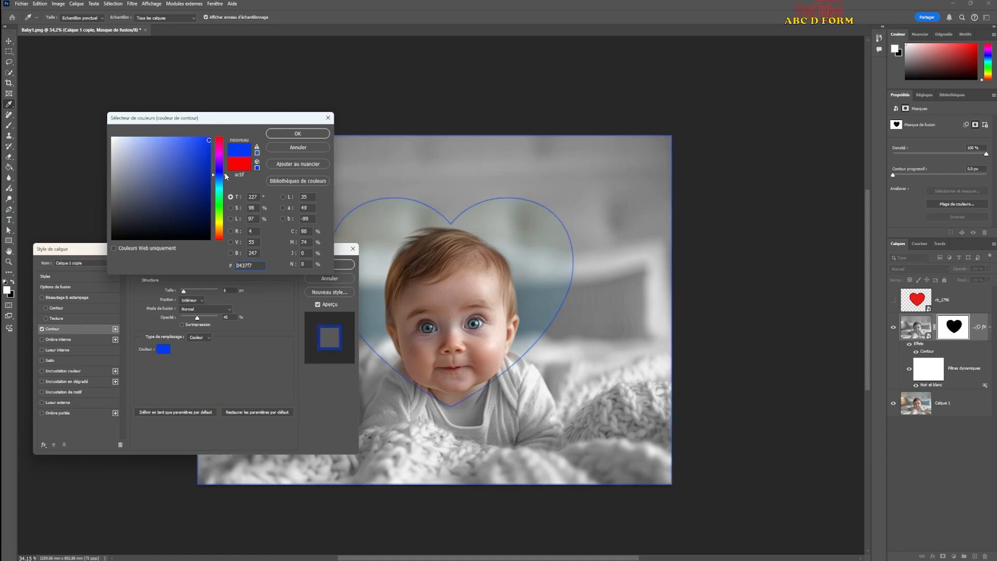
{"action": "left_click_drag", "start_coordinate": [226, 175], "coordinate": [218, 243]}
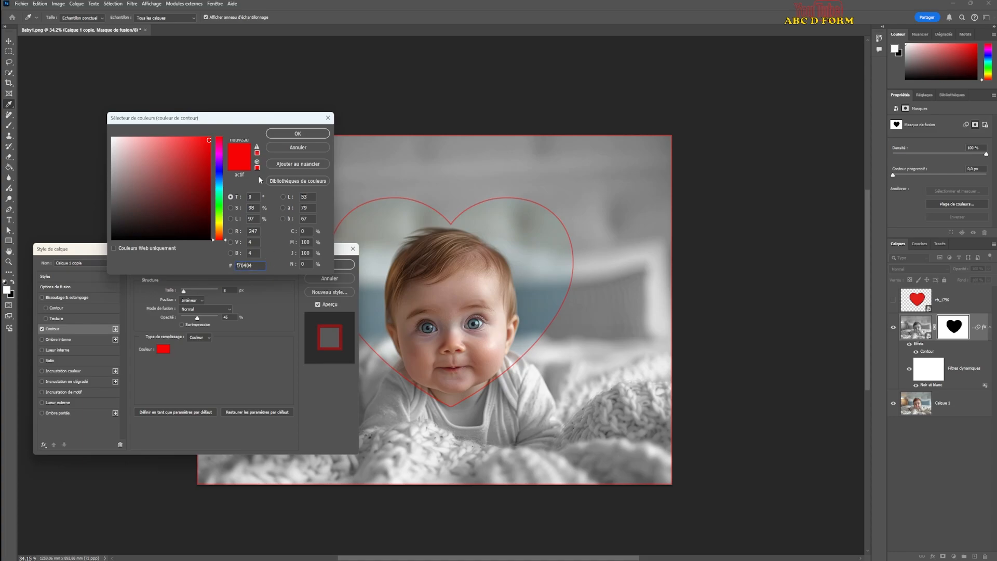
{"action": "left_click", "coordinate": [295, 135]}
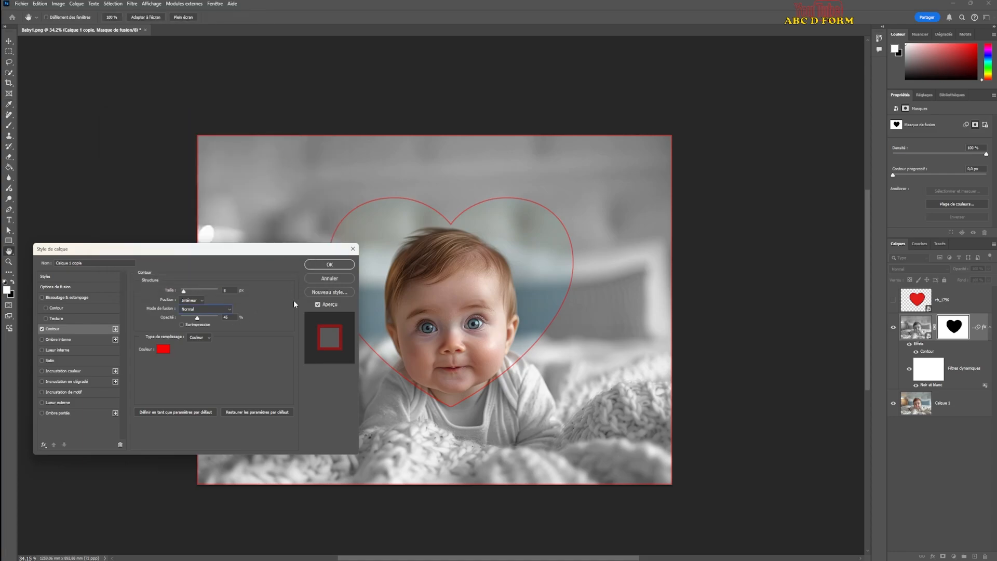
{"action": "left_click", "coordinate": [330, 265]}
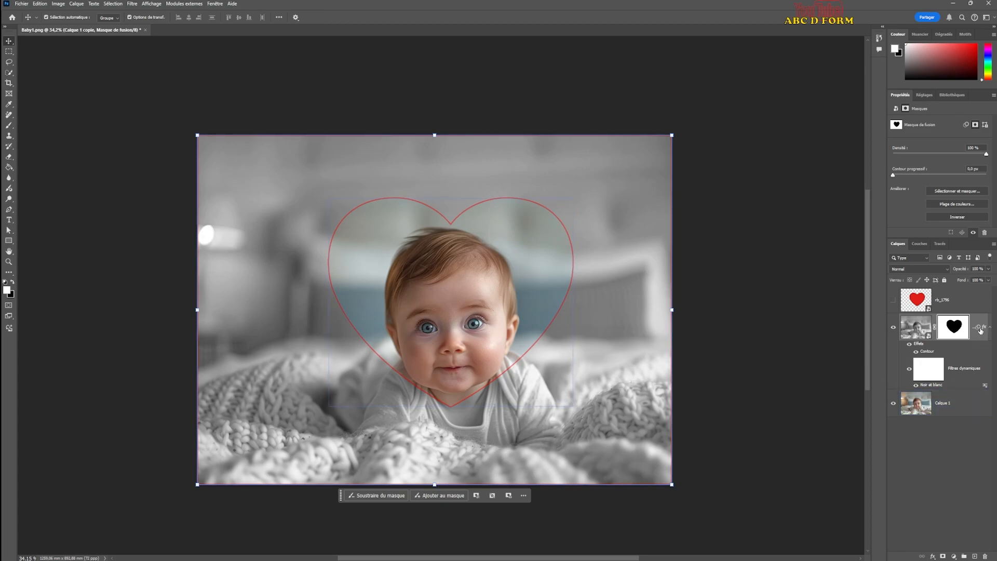
Add a second Contour effect to Calque 1 copie, set its colour to yellow eef704, and increase its size beyond the red stroke
{"action": "double_click", "coordinate": [927, 352]}
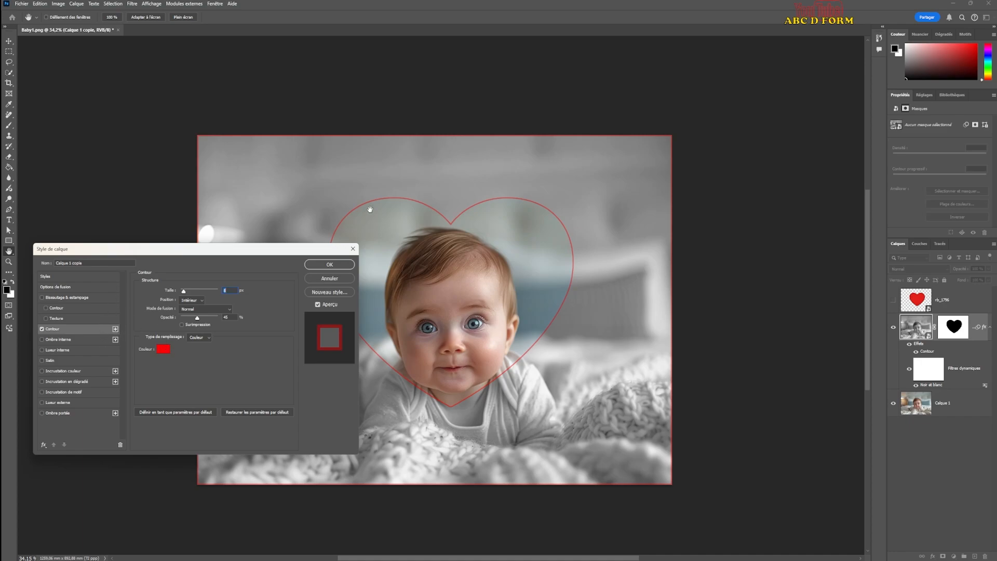
{"action": "left_click", "coordinate": [115, 329]}
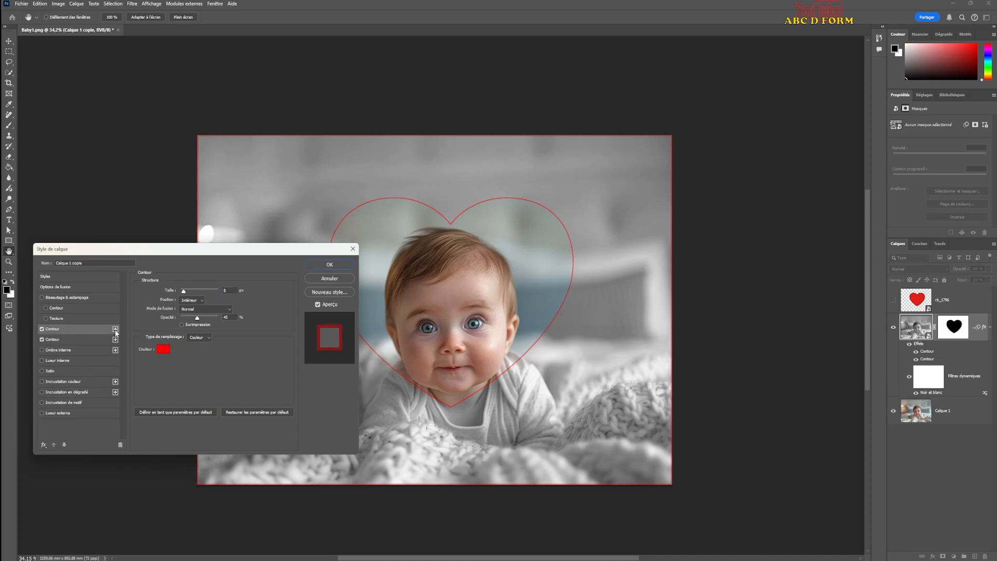
{"action": "left_click", "coordinate": [57, 342]}
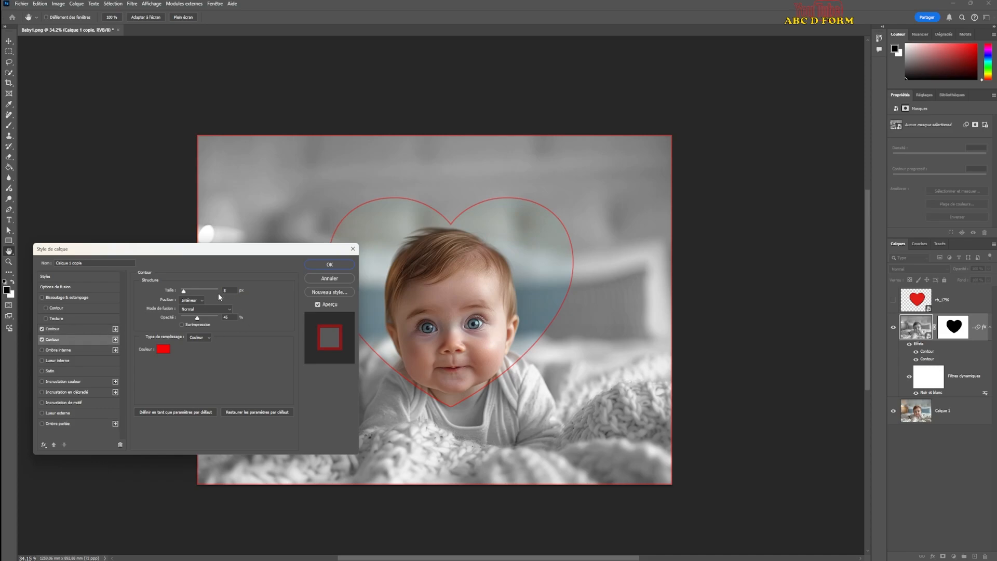
{"action": "left_click", "coordinate": [163, 348]}
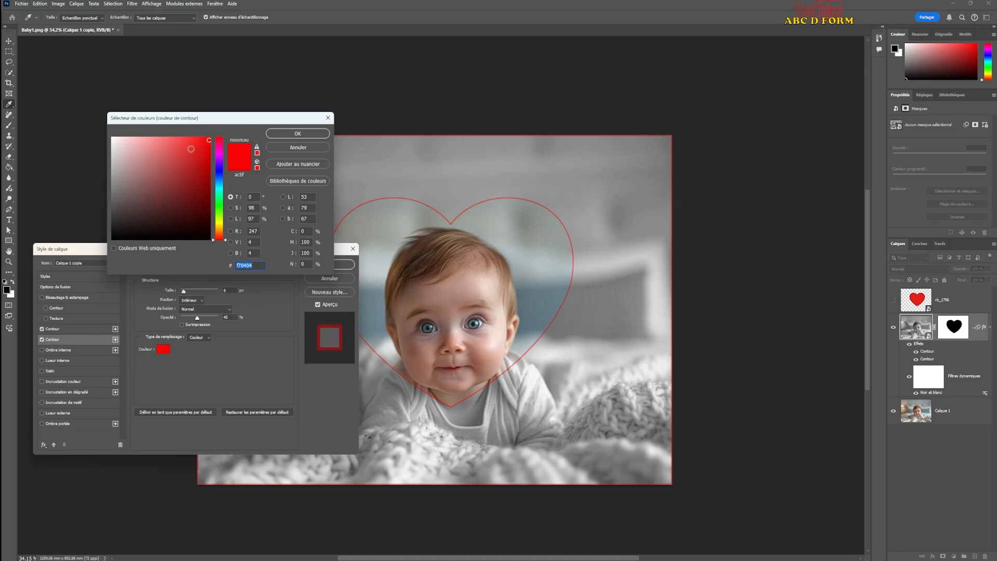
{"action": "left_click", "coordinate": [220, 222]}
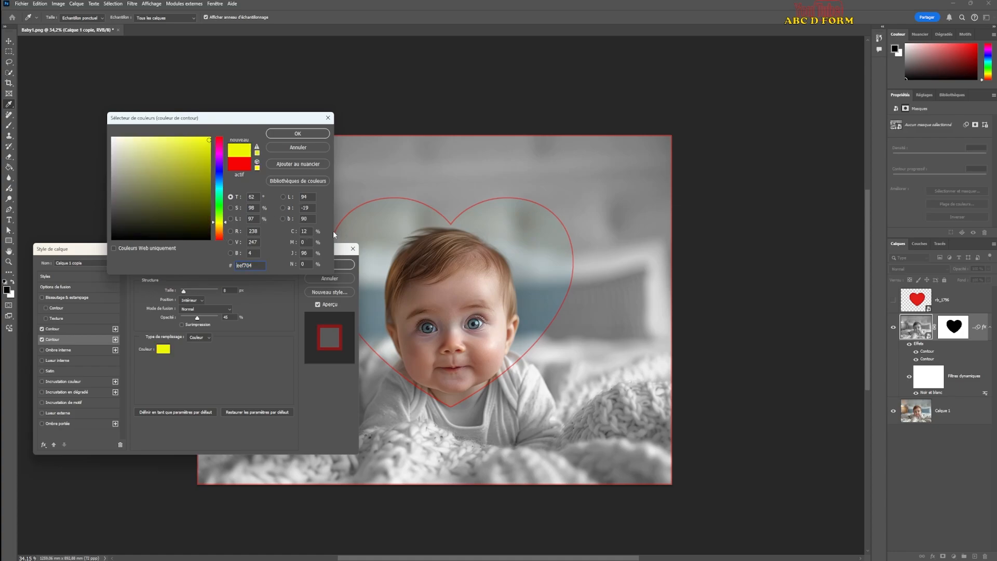
{"action": "left_click", "coordinate": [298, 134]}
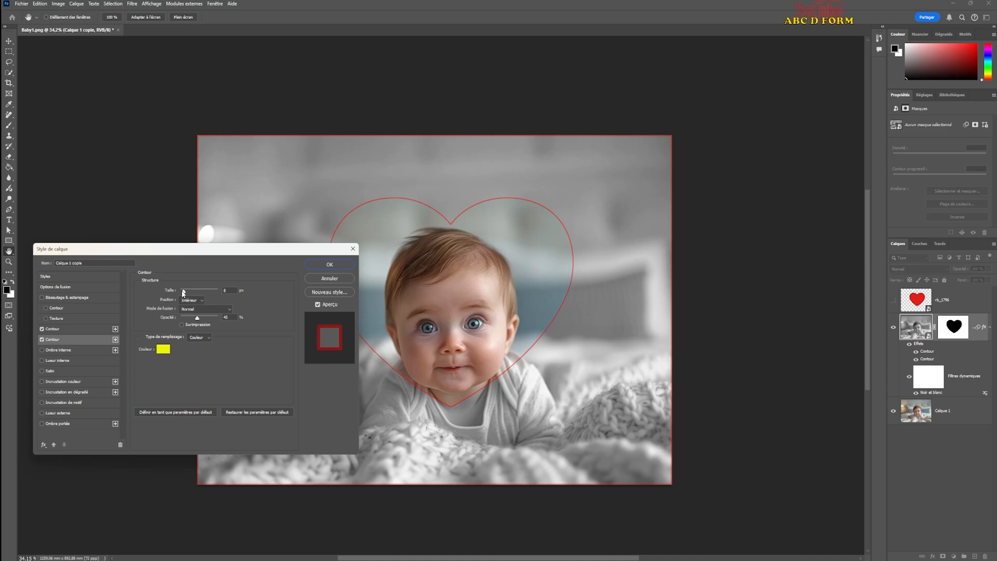
{"action": "left_click_drag", "start_coordinate": [184, 294], "coordinate": [186, 294]}
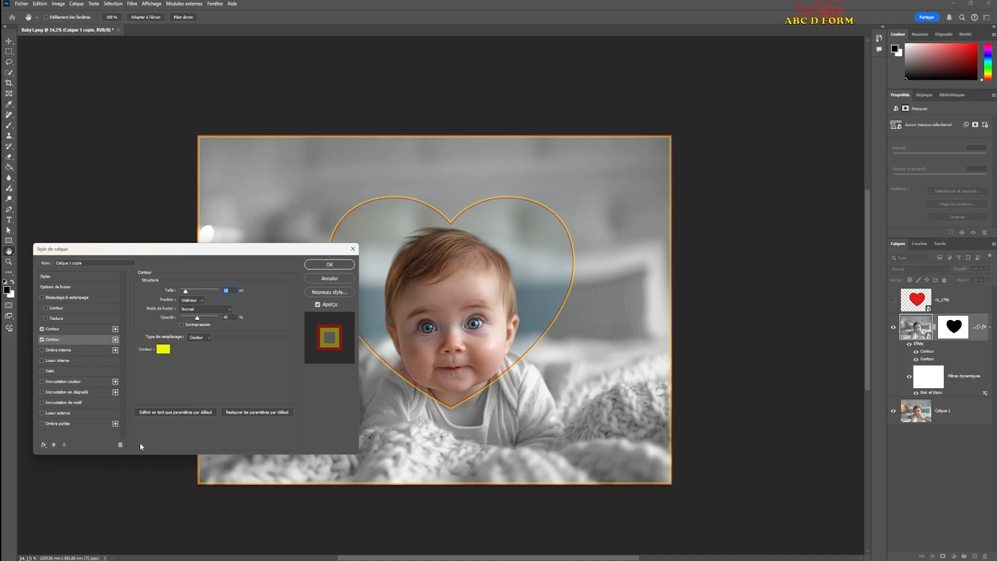
Delete the additional yellow stroke and apply the layer style with only the red stroke
{"action": "left_click", "coordinate": [120, 444]}
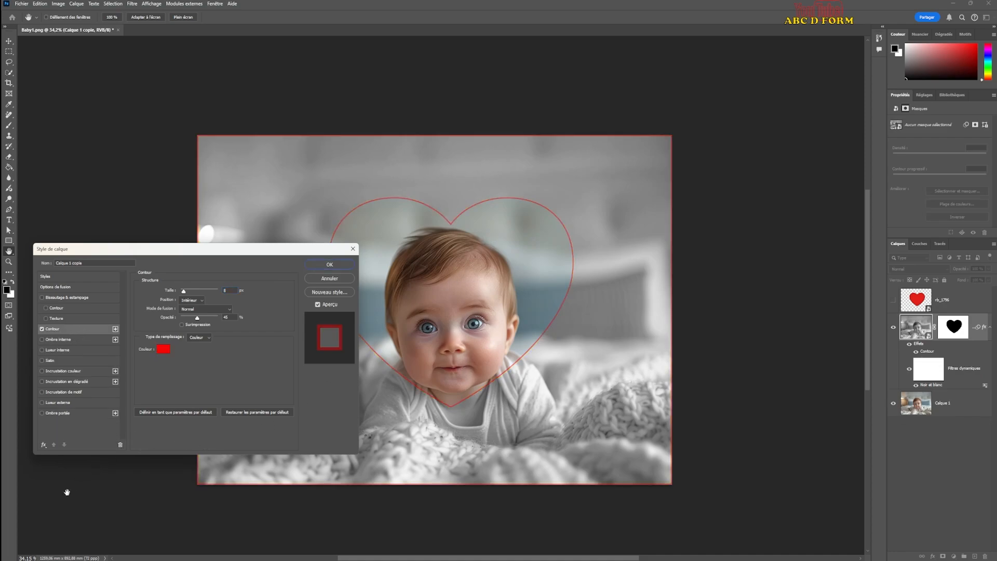
{"action": "left_click", "coordinate": [343, 266]}
{"action": "key", "text": "v"}
{"action": "left_click", "coordinate": [471, 346]}
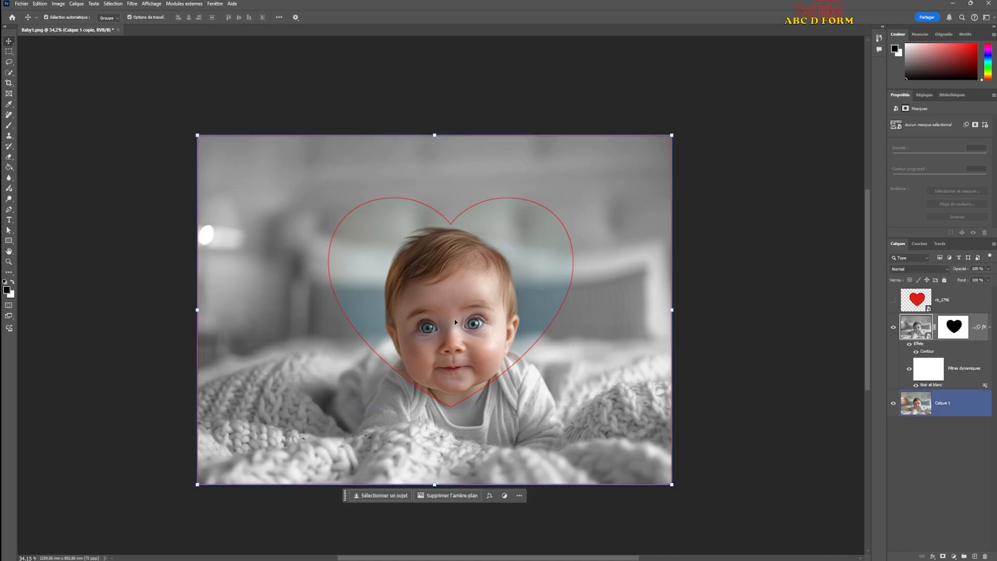
{"action": "left_click", "coordinate": [184, 324]}
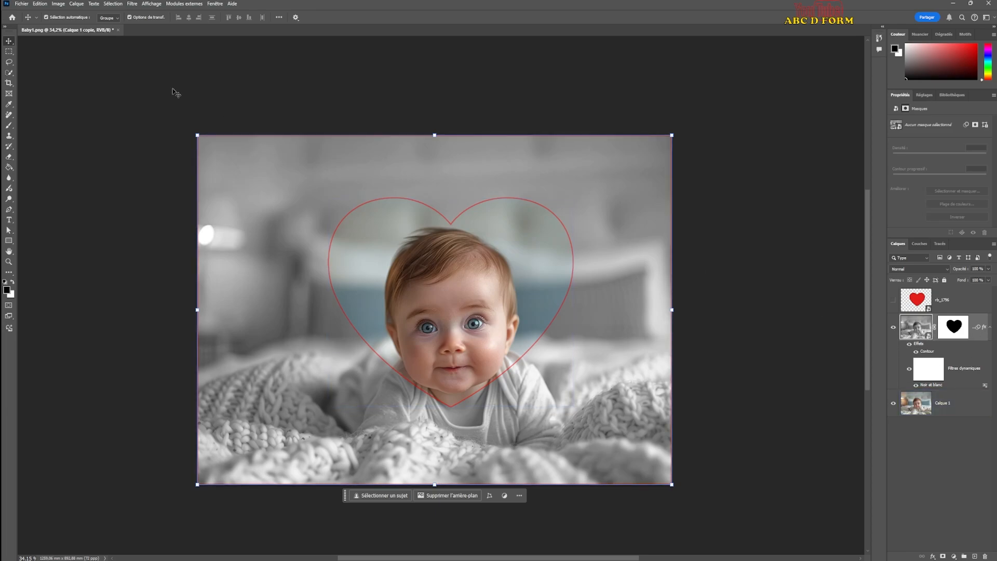
Try the JPG format in the Export As settings, restore PNG, and close them without exporting
{"action": "left_click", "coordinate": [21, 4]}
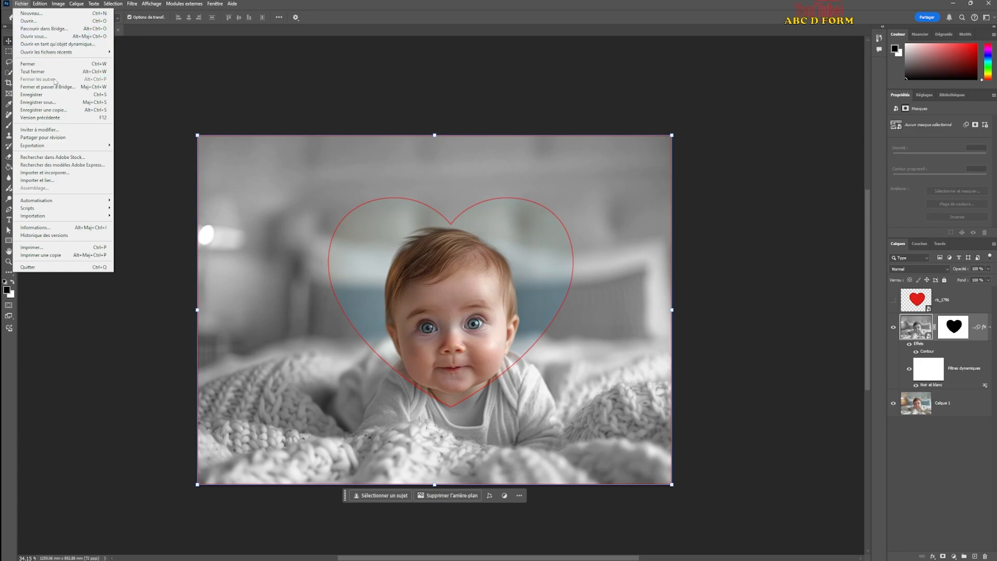
{"action": "mouse_move", "coordinate": [61, 145]}
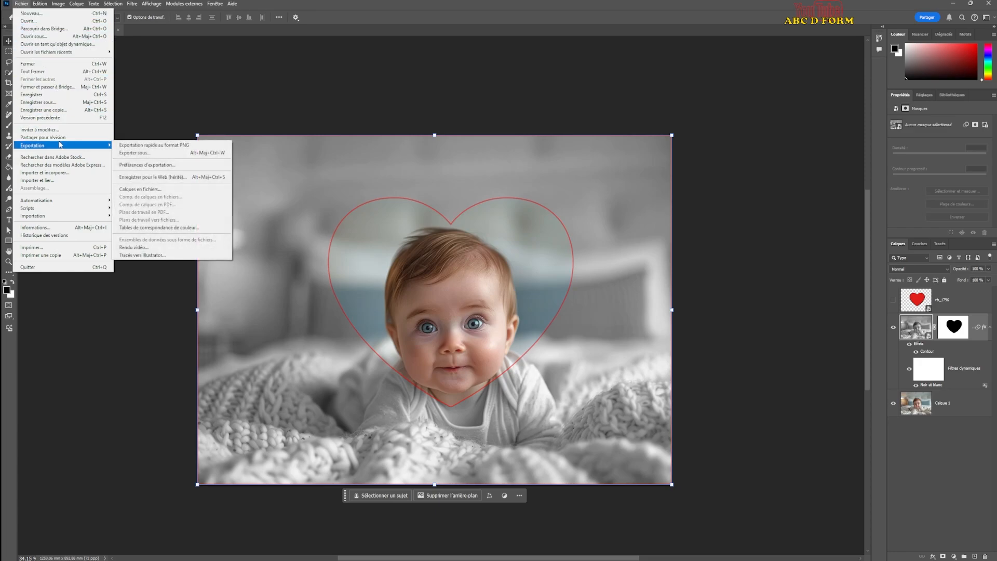
{"action": "left_click", "coordinate": [154, 153]}
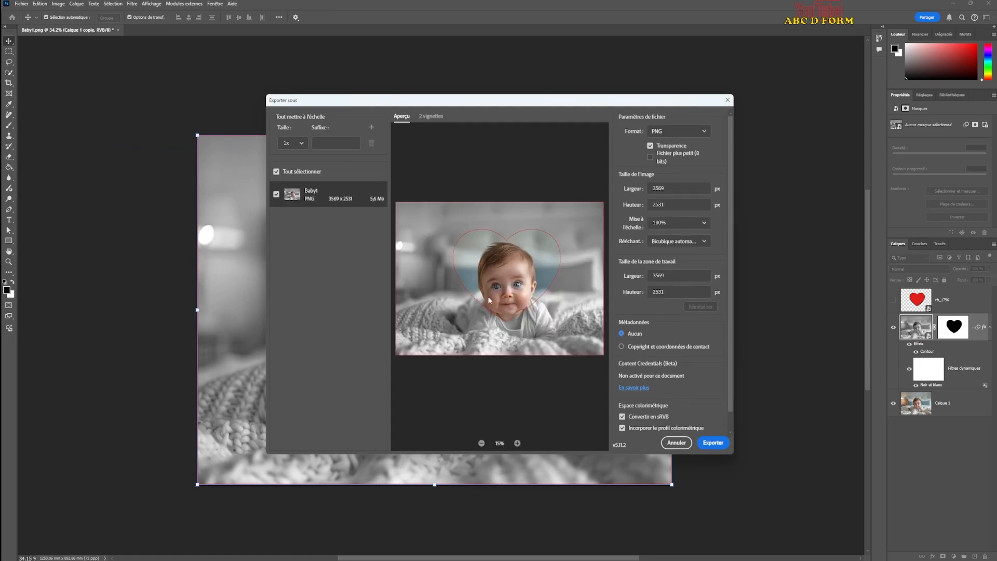
{"action": "left_click", "coordinate": [711, 131]}
{"action": "left_click", "coordinate": [675, 148]}
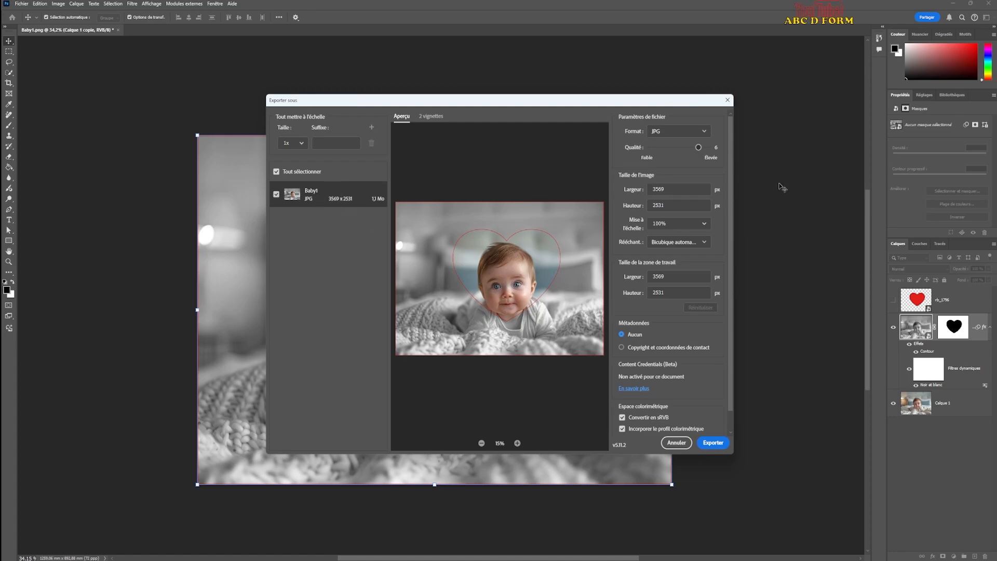
{"action": "left_click", "coordinate": [703, 133]}
{"action": "left_click", "coordinate": [674, 147]}
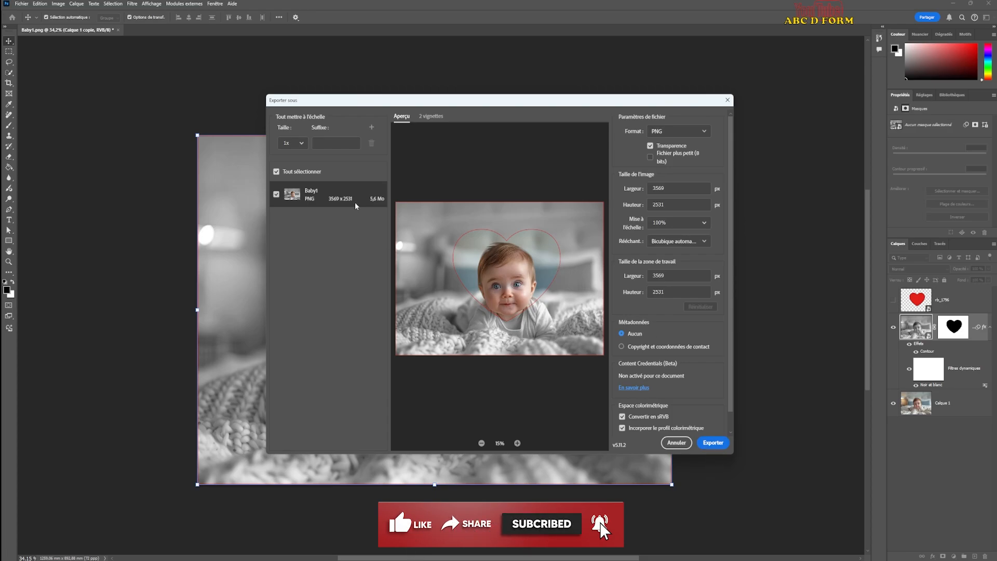
{"action": "left_click", "coordinate": [728, 99]}
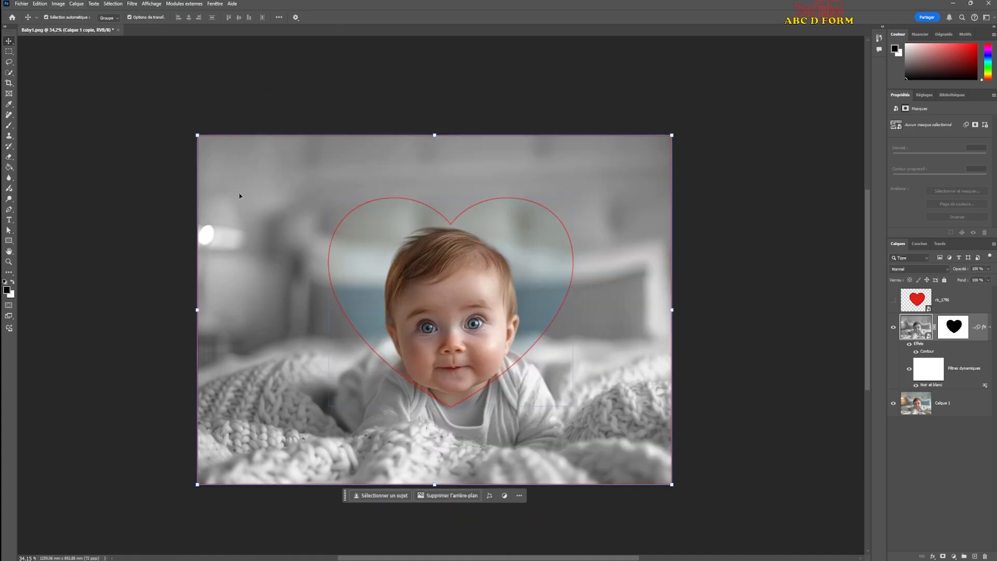
Resize the image to a width of 2560 pixels with its proportions linked
{"action": "left_click", "coordinate": [59, 4]}
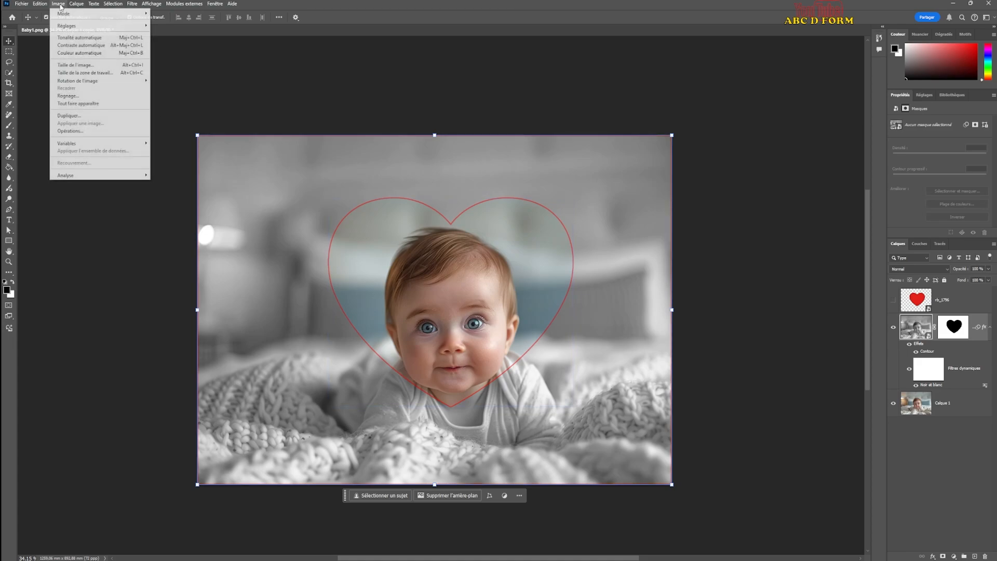
{"action": "left_click", "coordinate": [68, 65]}
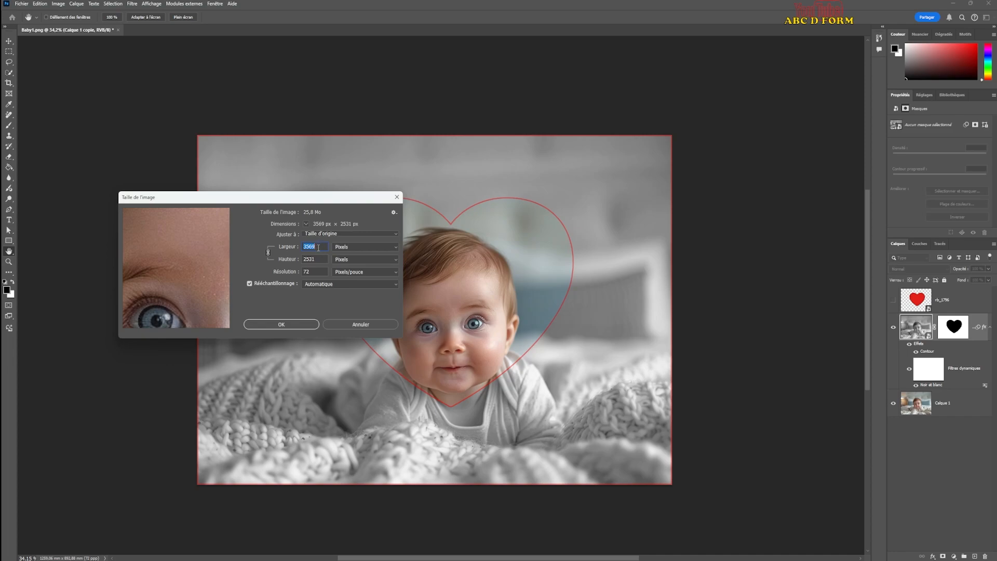
{"action": "type", "text": "2560"}
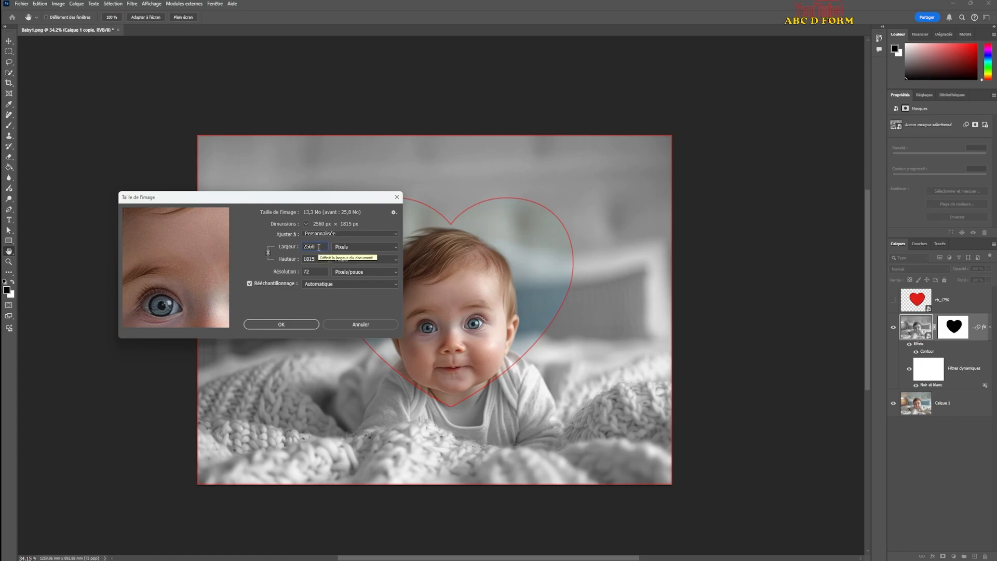
{"action": "left_click", "coordinate": [297, 324]}
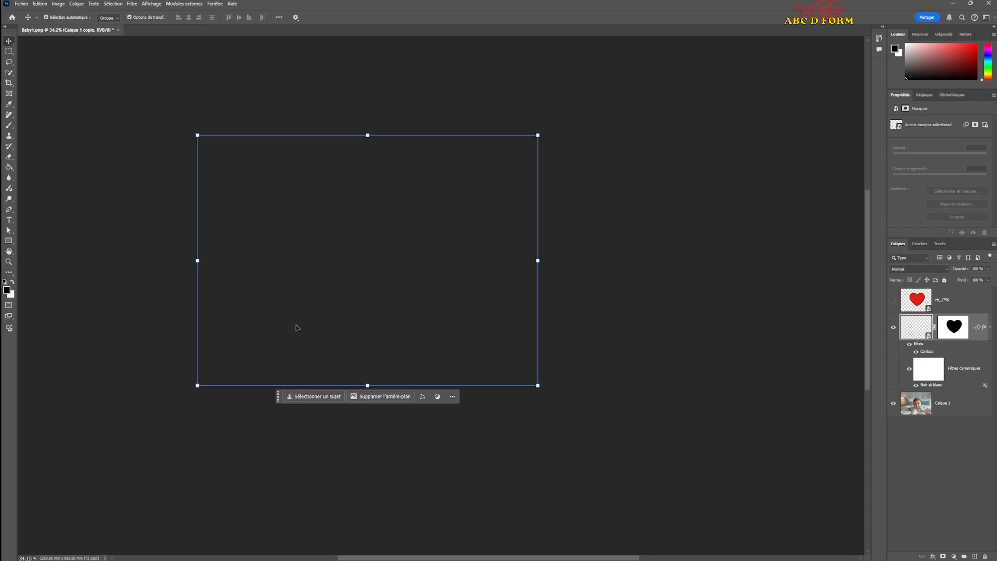
{"action": "left_click", "coordinate": [439, 204]}
{"action": "left_click", "coordinate": [515, 289]}
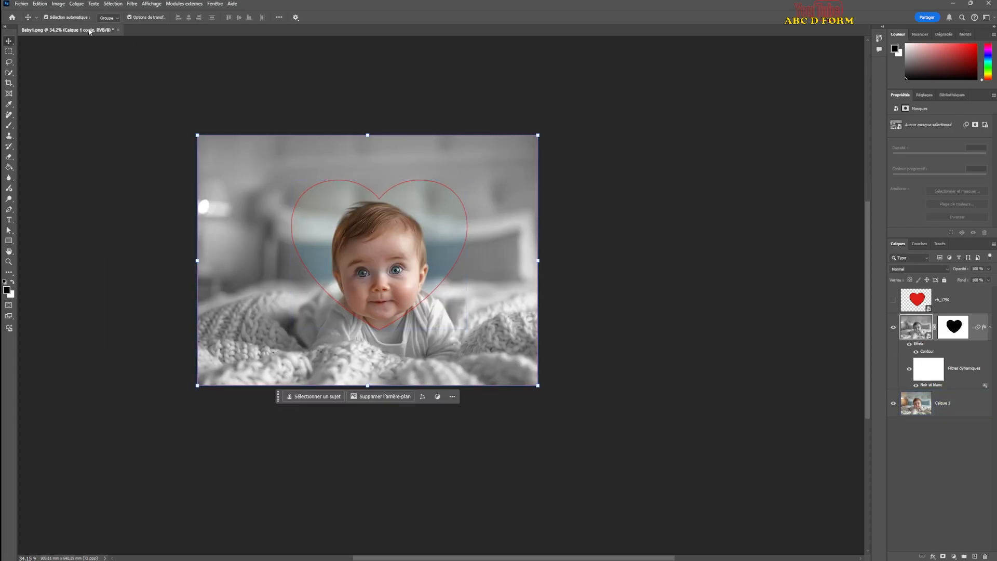
Start a quick PNG export of the image and decline to overwrite the existing Baby1.png
{"action": "left_click", "coordinate": [23, 4]}
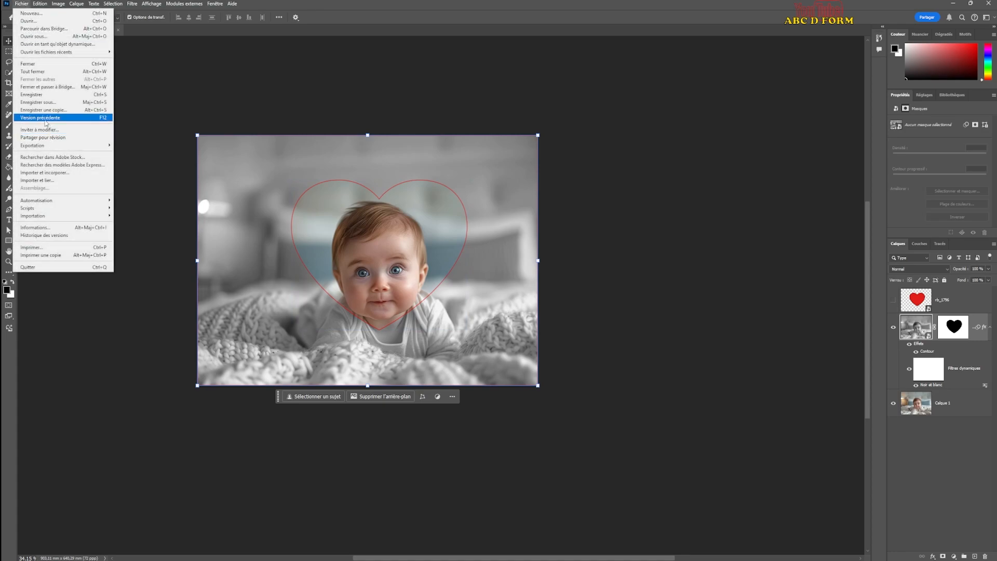
{"action": "mouse_move", "coordinate": [49, 148]}
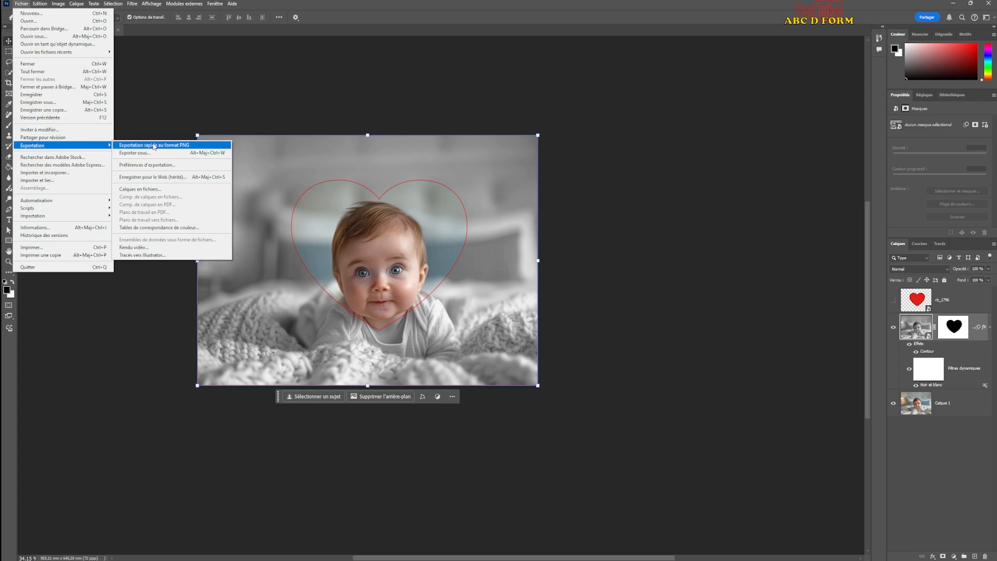
{"action": "left_click", "coordinate": [154, 147]}
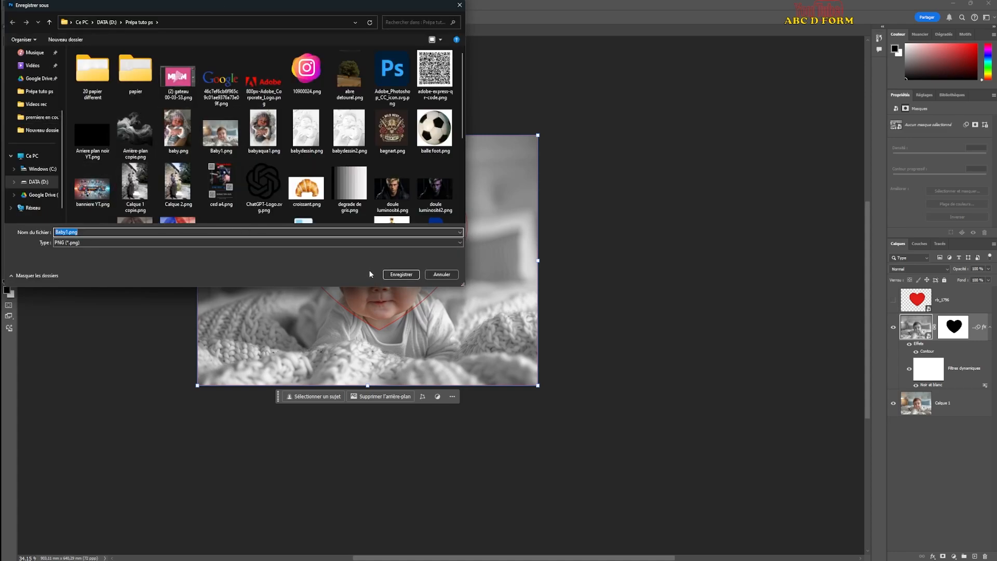
{"action": "left_click", "coordinate": [408, 275]}
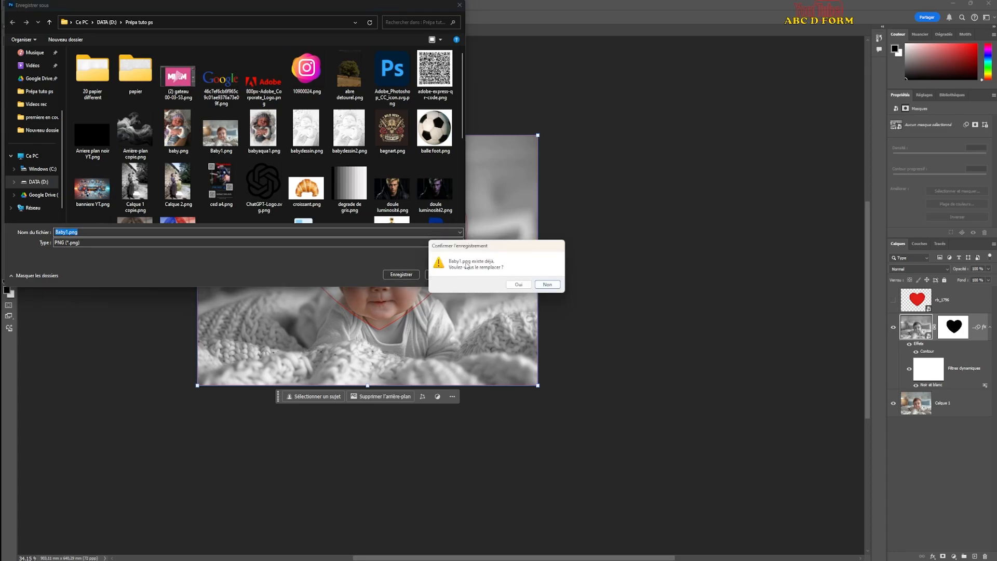
{"action": "left_click", "coordinate": [541, 286]}
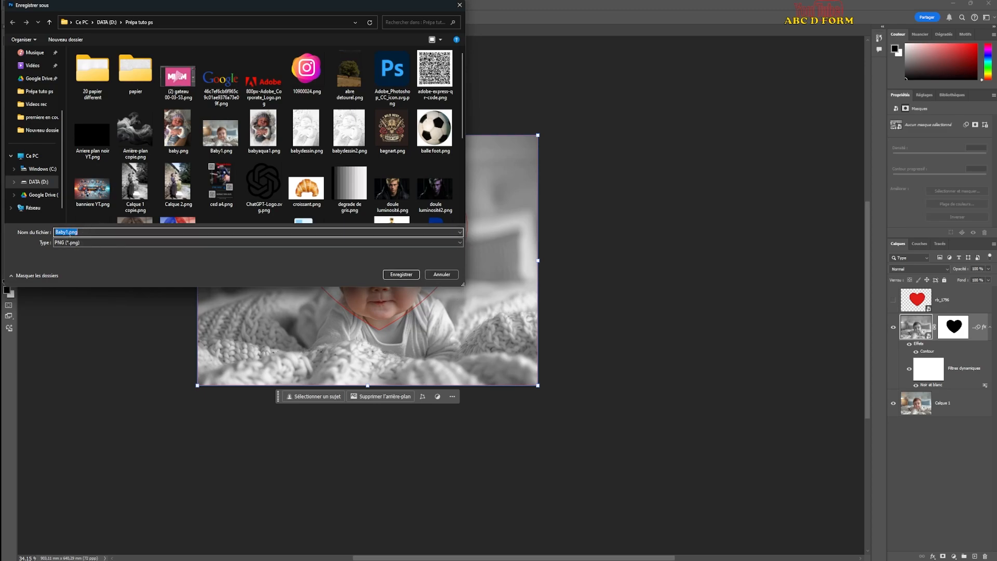
Change the number in the export file name to 2 and save the PNG
{"action": "left_click", "coordinate": [67, 234]}
{"action": "key", "text": "BackSpace"}
{"action": "type", "text": "2"}
{"action": "left_click", "coordinate": [401, 274]}
{"action": "left_click", "coordinate": [408, 280]}
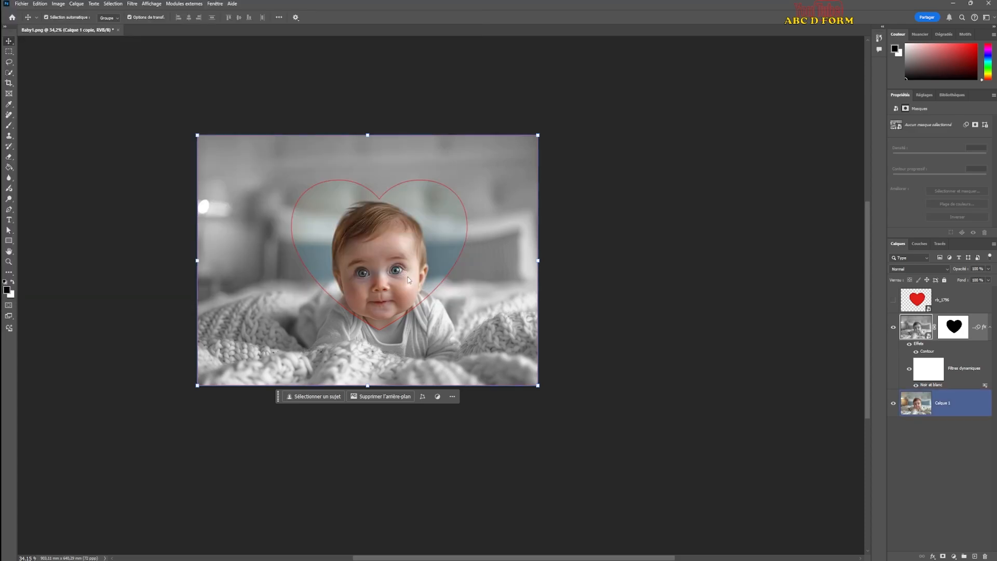